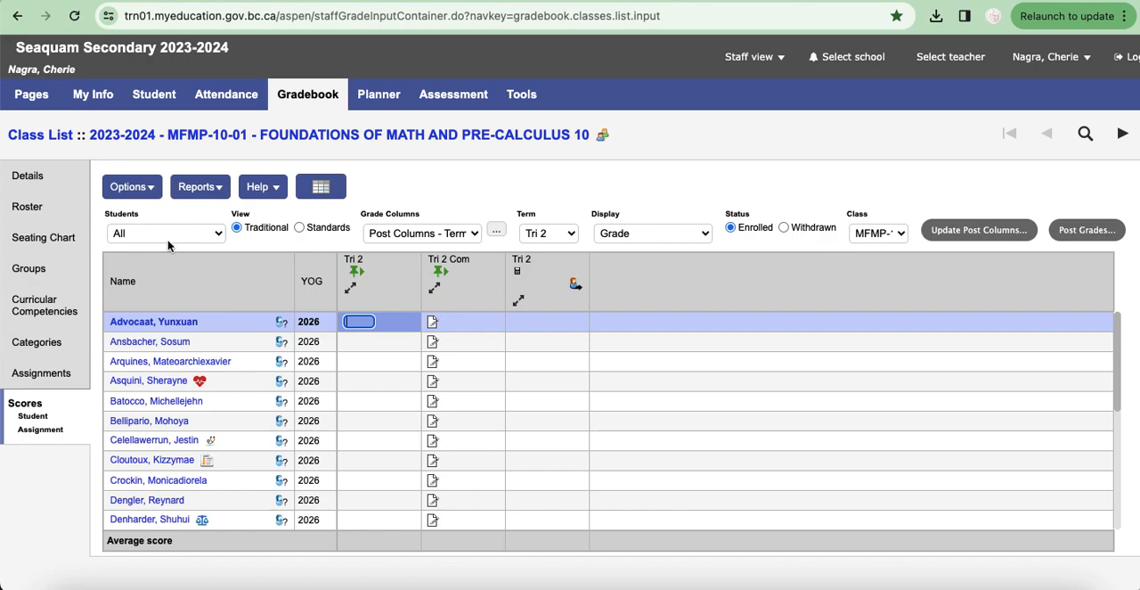
Step: Show the Post Columns - Term grade columns for term Tri 2 in the class scores
left_click(390, 235)
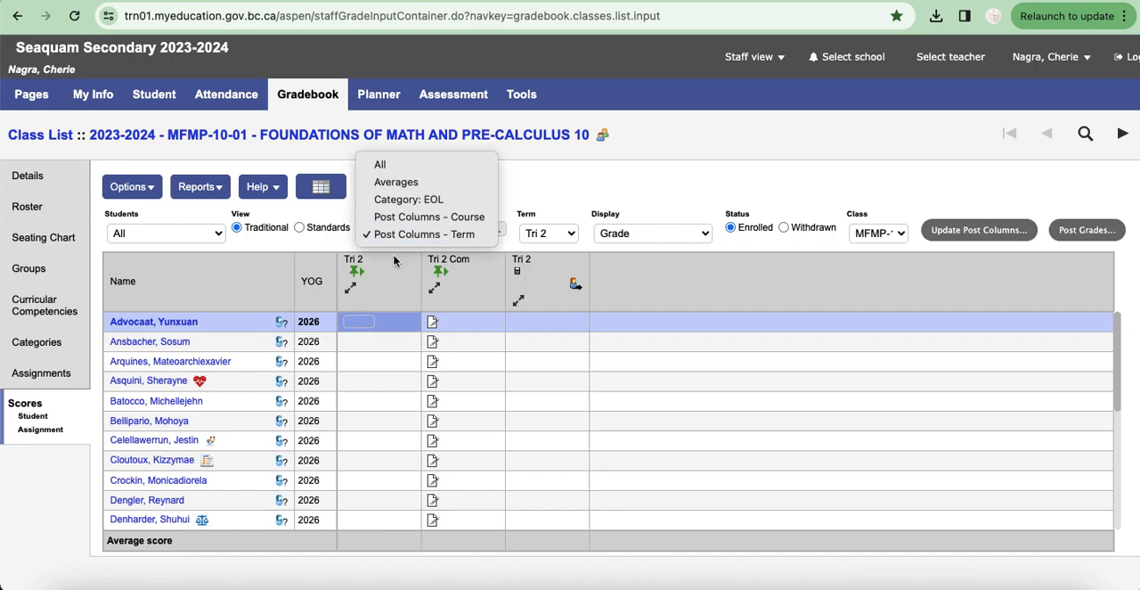
left_click(391, 237)
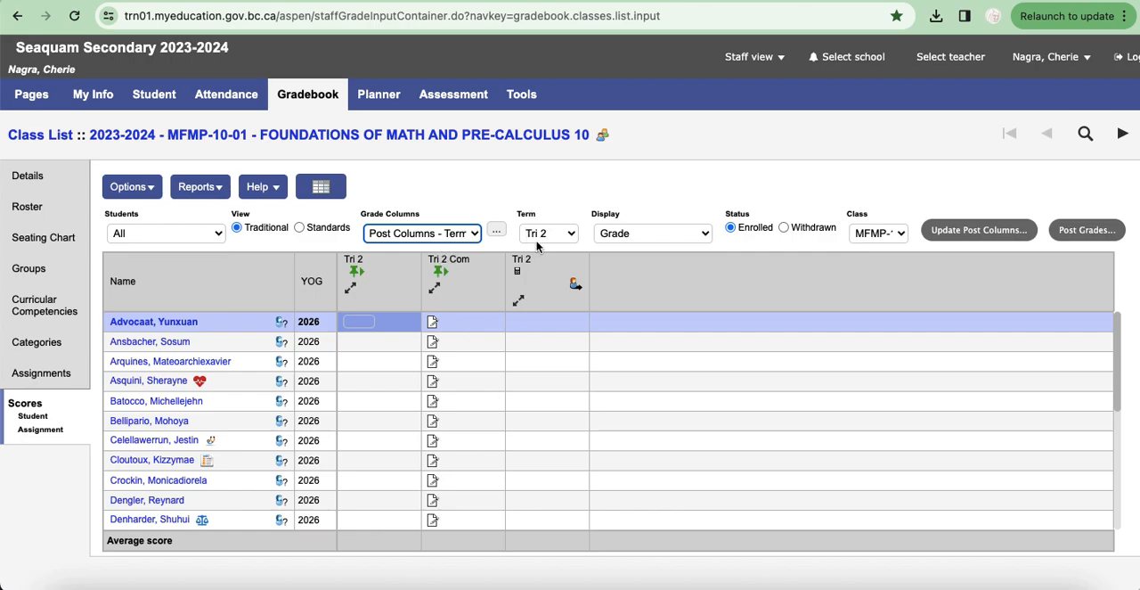
left_click(572, 235)
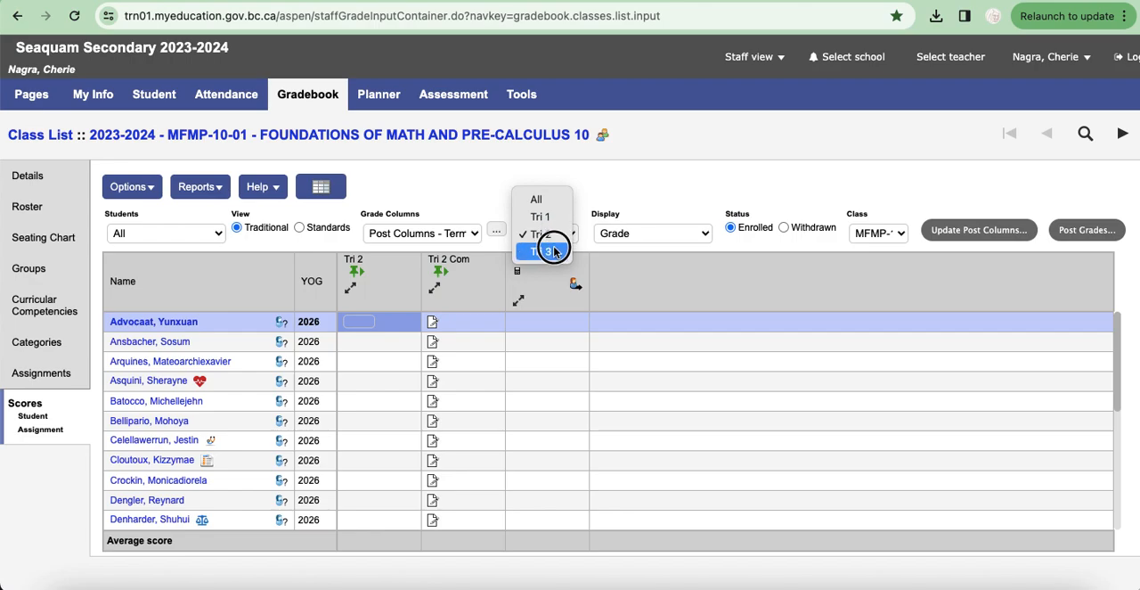
left_click(547, 239)
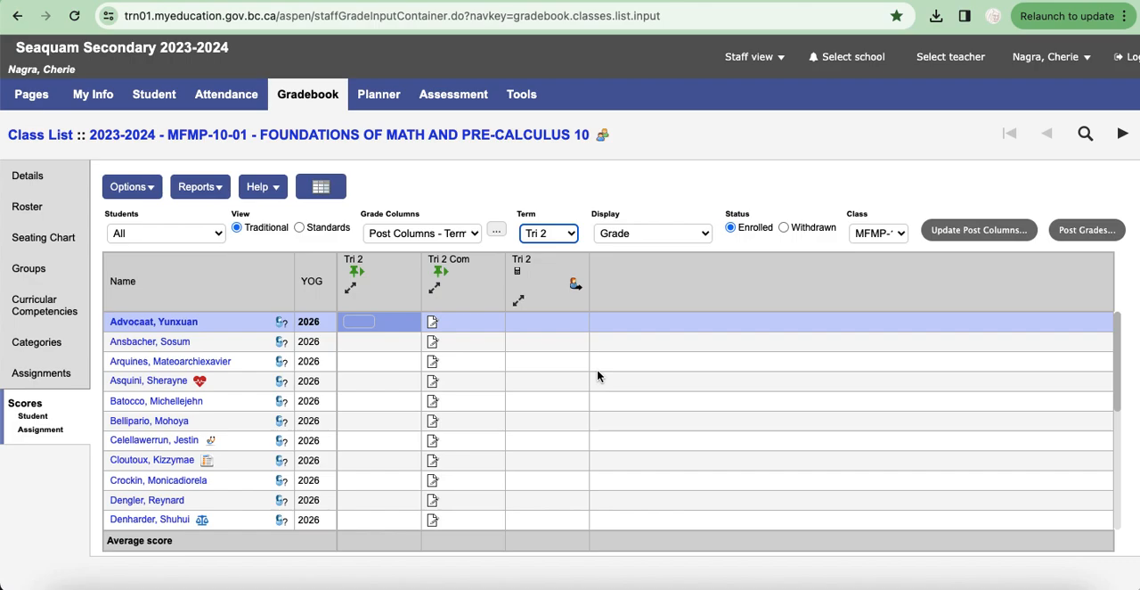
Step: Enter "ZJdf;lkdf;ljsaf;a" as the first student's Tri 2 comment and save it
left_click(432, 324)
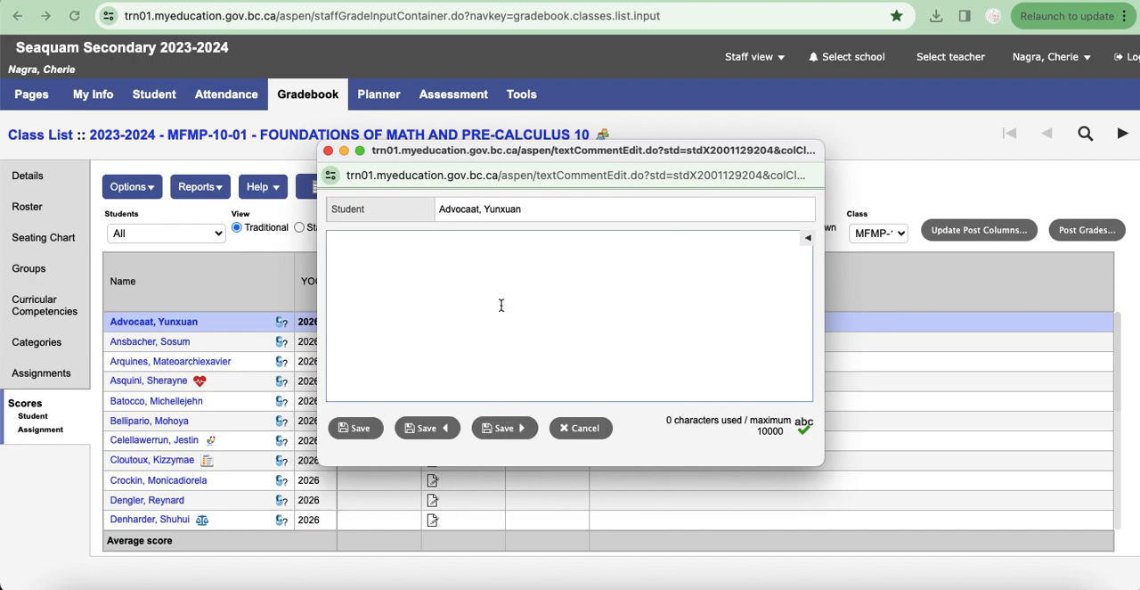
type("ZJdf;lkdf;ljsaf;a")
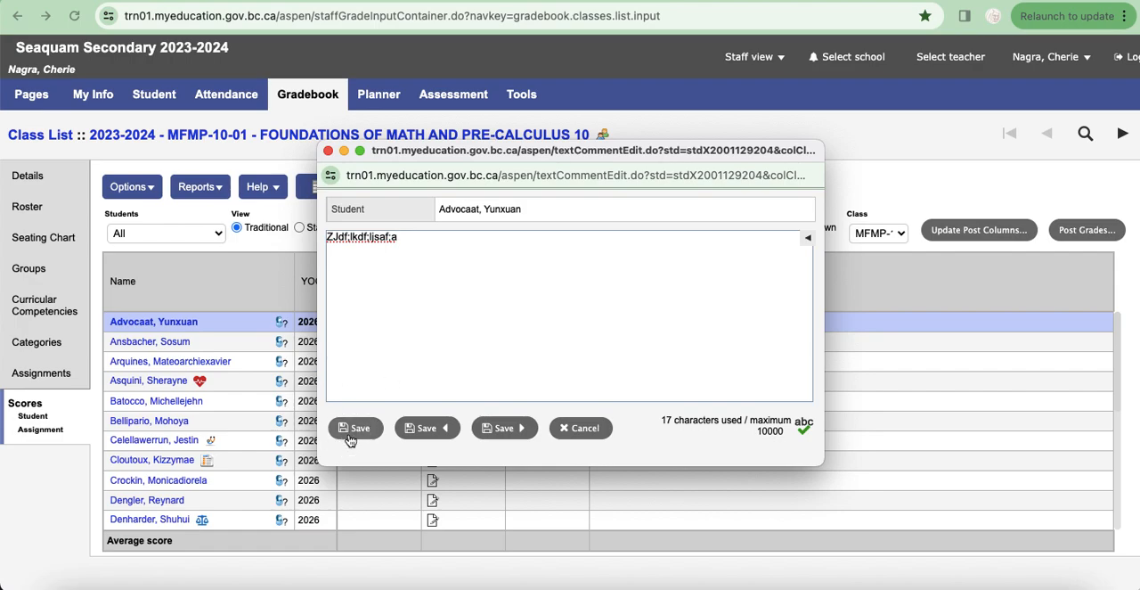
left_click(355, 429)
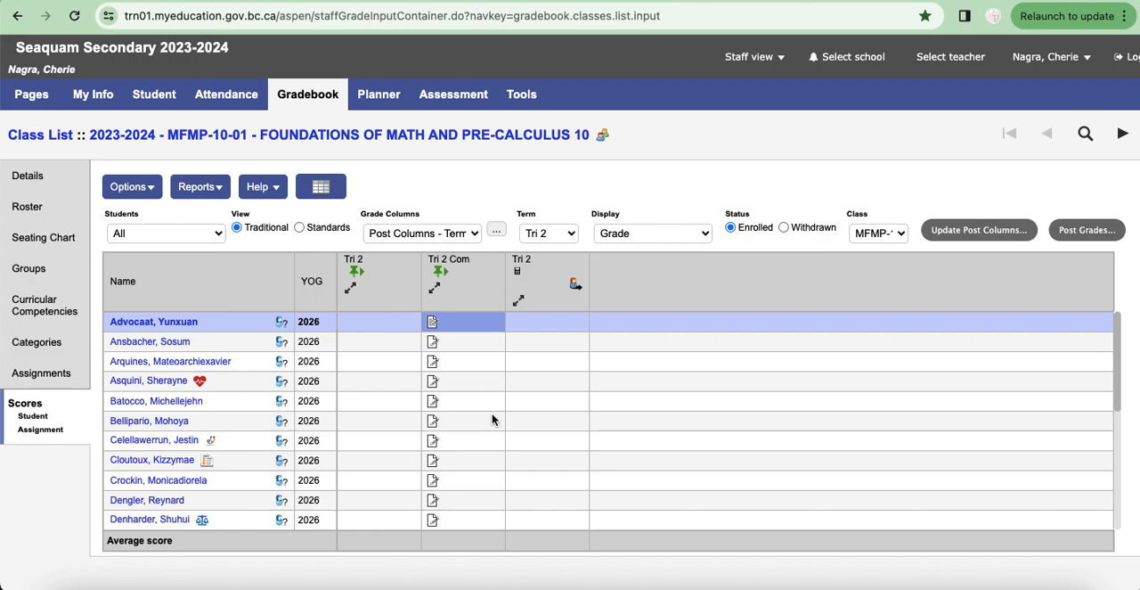
Step: Fill the first student's Tri 2 comment down to all students in the class, dismissing any bookmark dialog
key("Down")
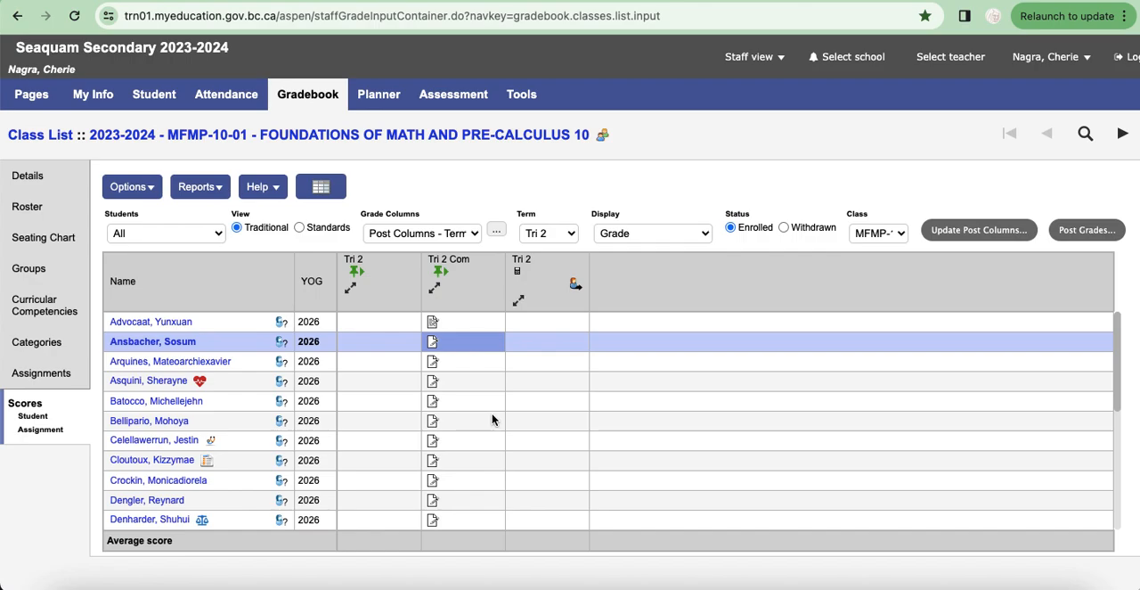
key("Up")
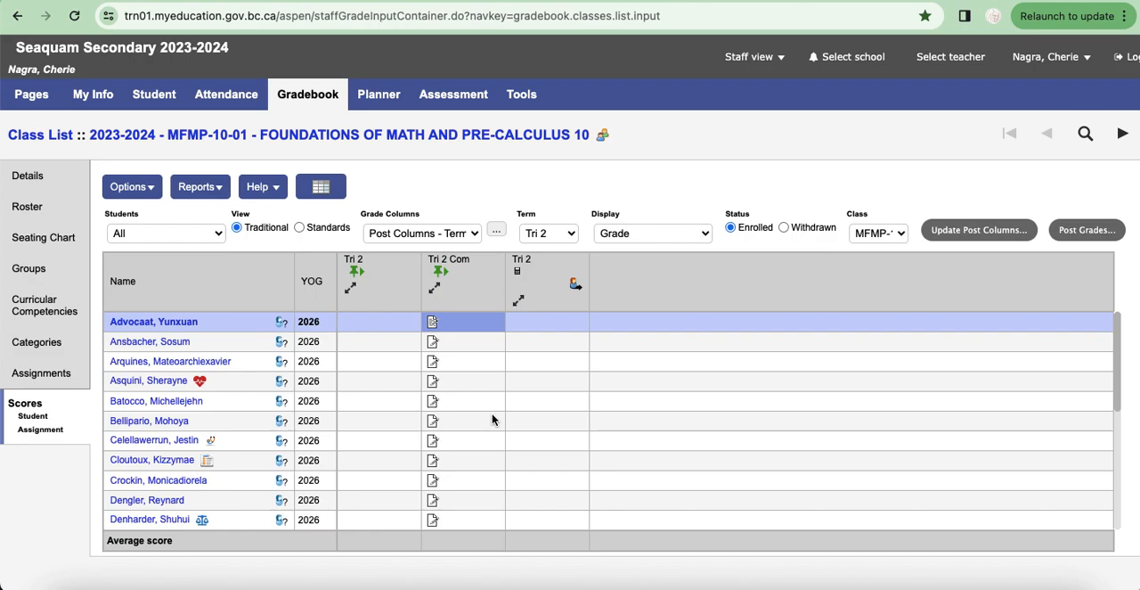
left_click(492, 420)
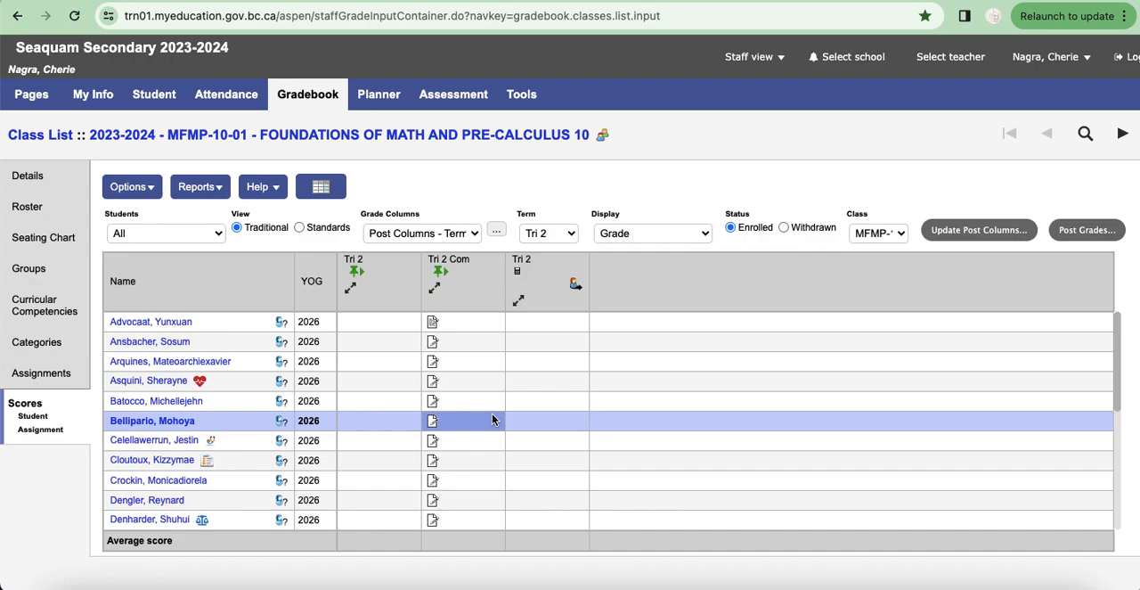
left_click(442, 326)
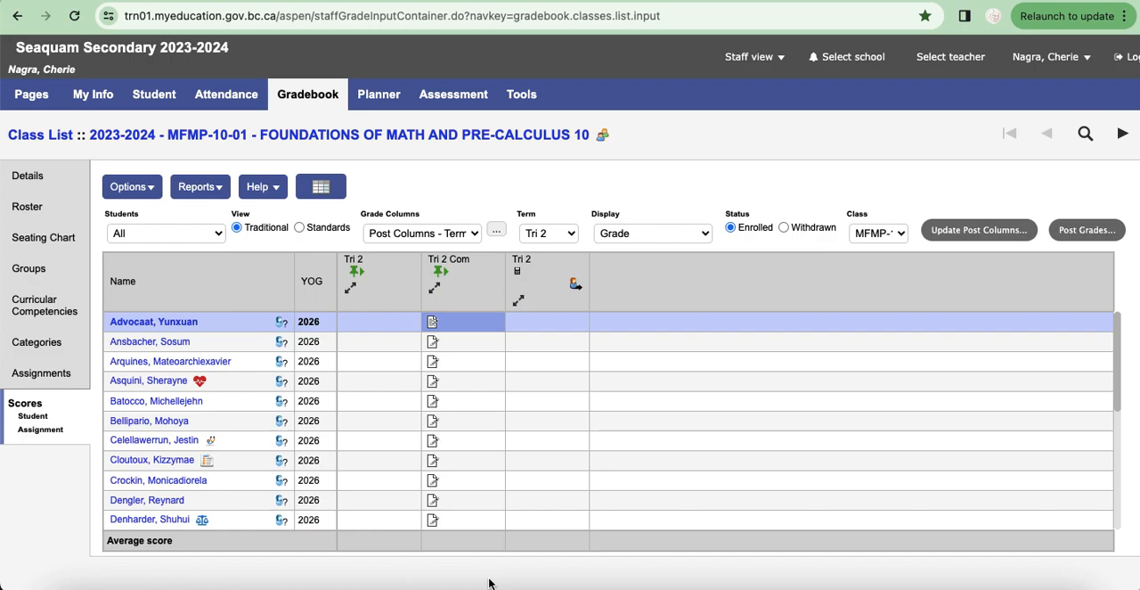
key("super+d")
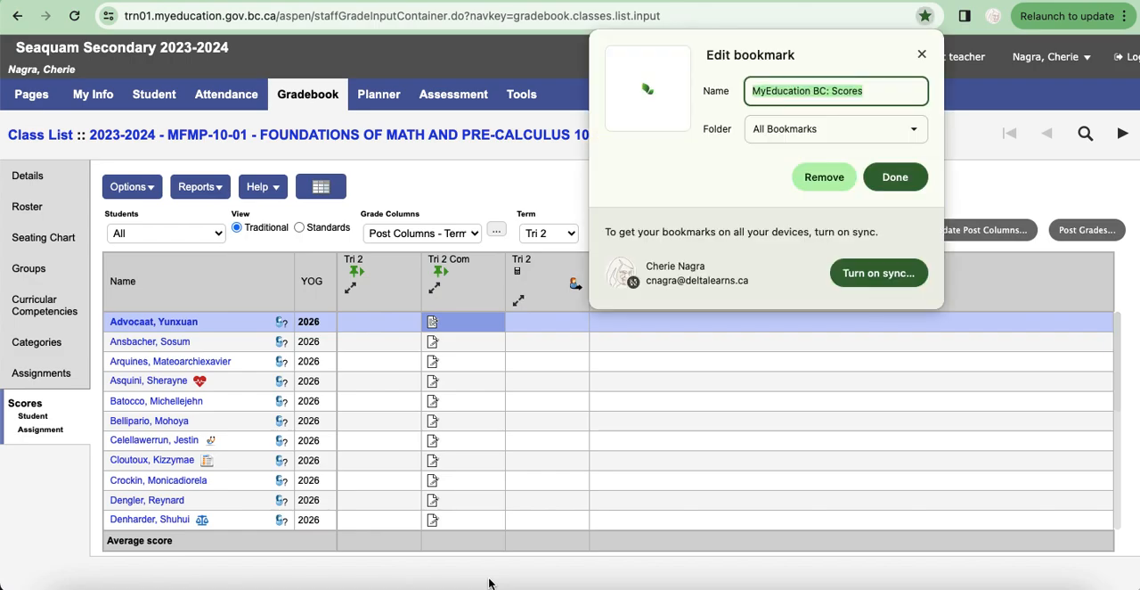
left_click(893, 177)
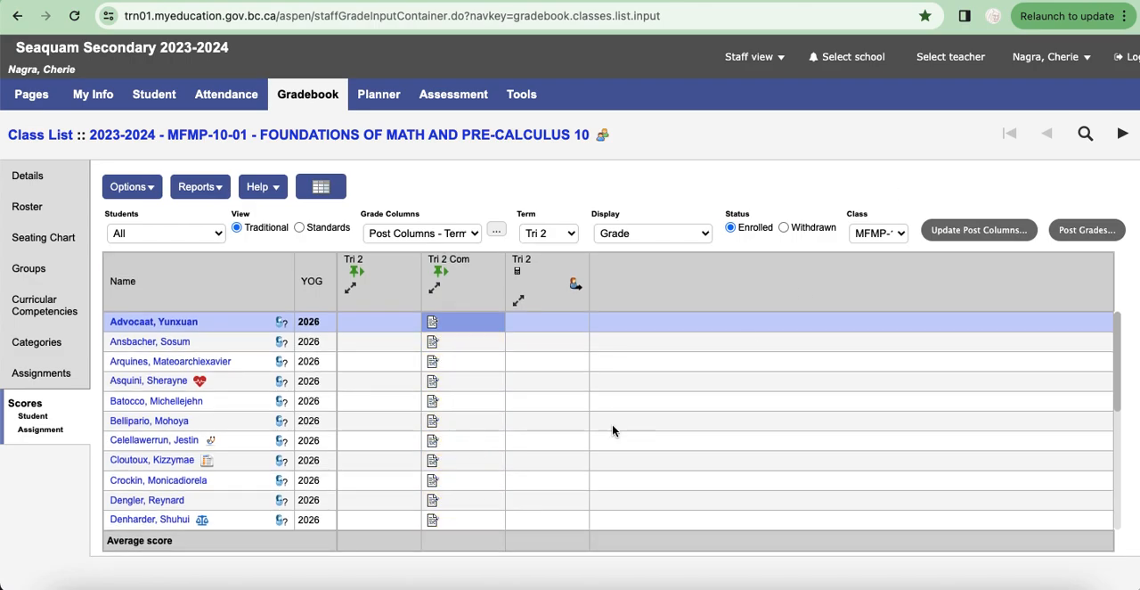
Step: Review the filled Tri 2 comment column, examine the tenth student's comment text, and close it without changes
scroll(614, 478, "down", 5)
scroll(616, 482, "up", 5)
scroll(489, 409, "down", 5)
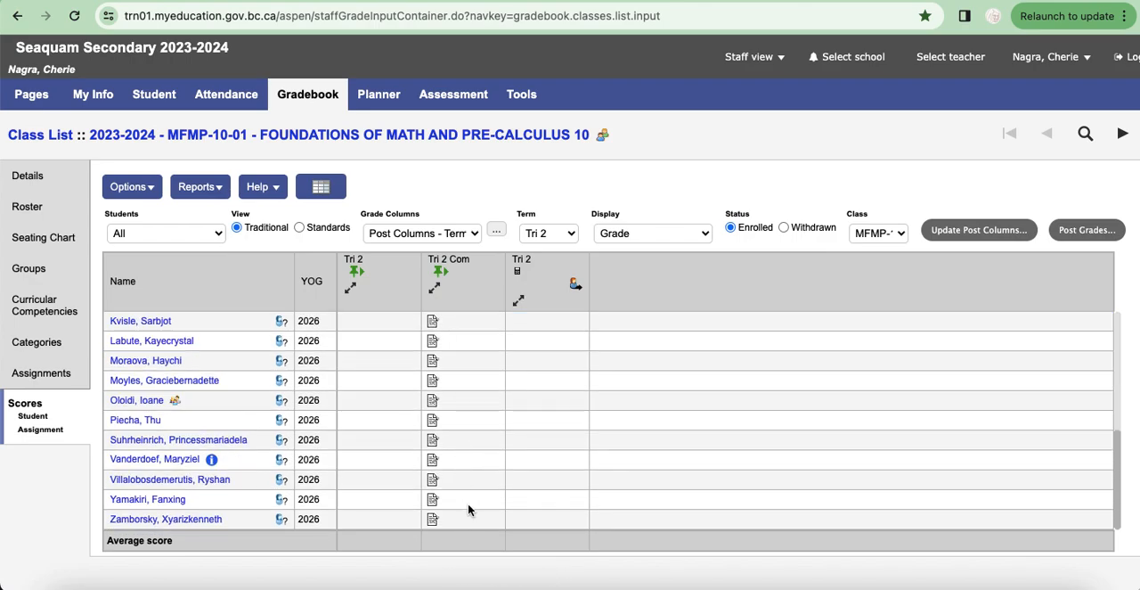
scroll(473, 503, "up", 5)
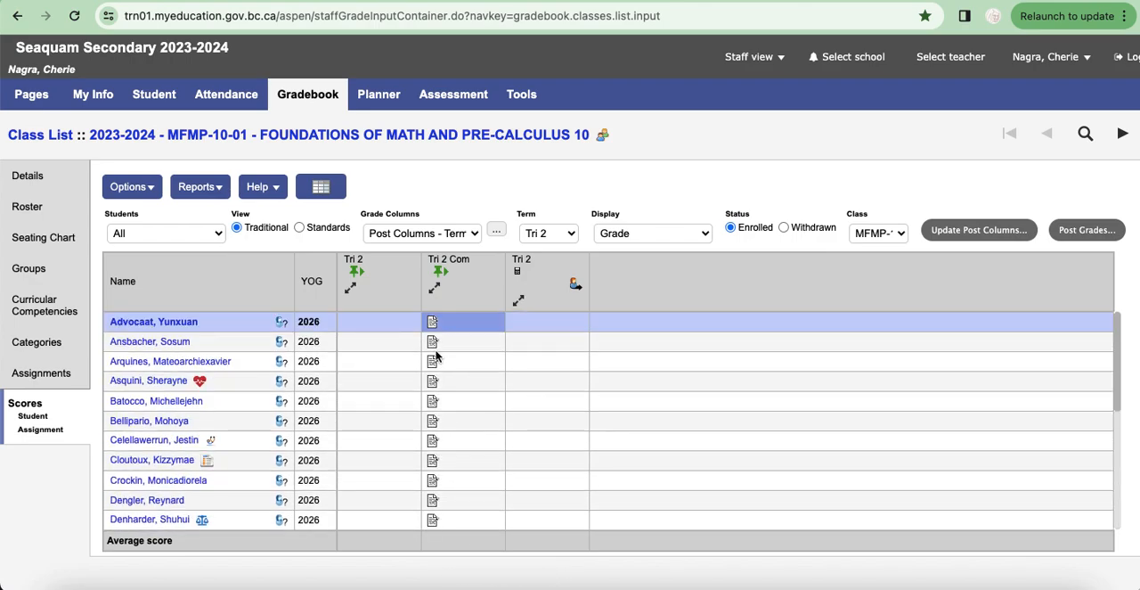
left_click(433, 500)
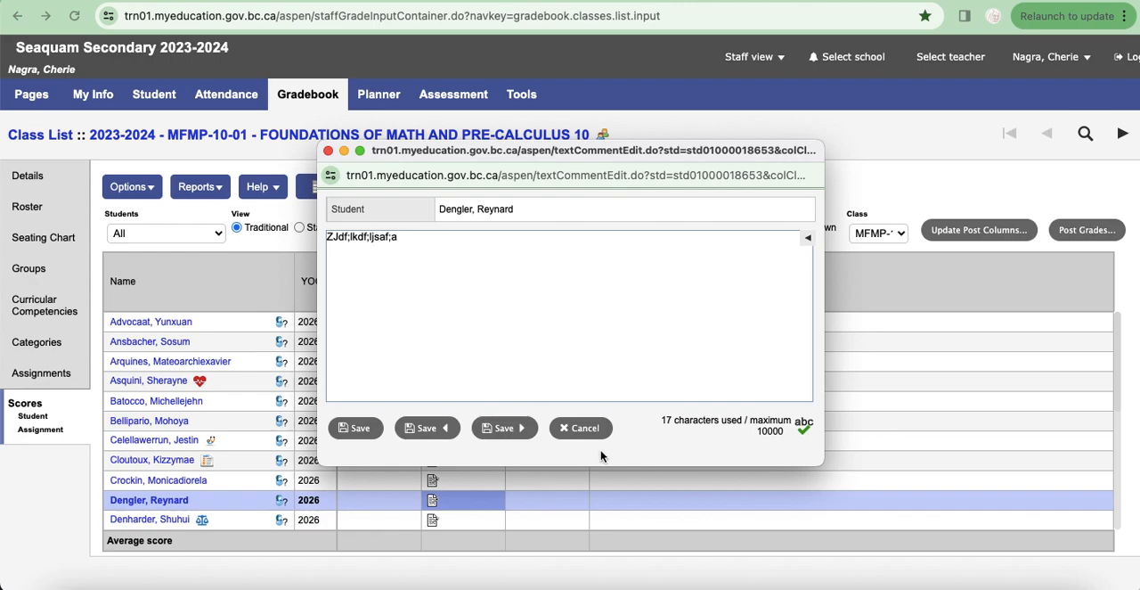
left_click(596, 436)
left_click(581, 436)
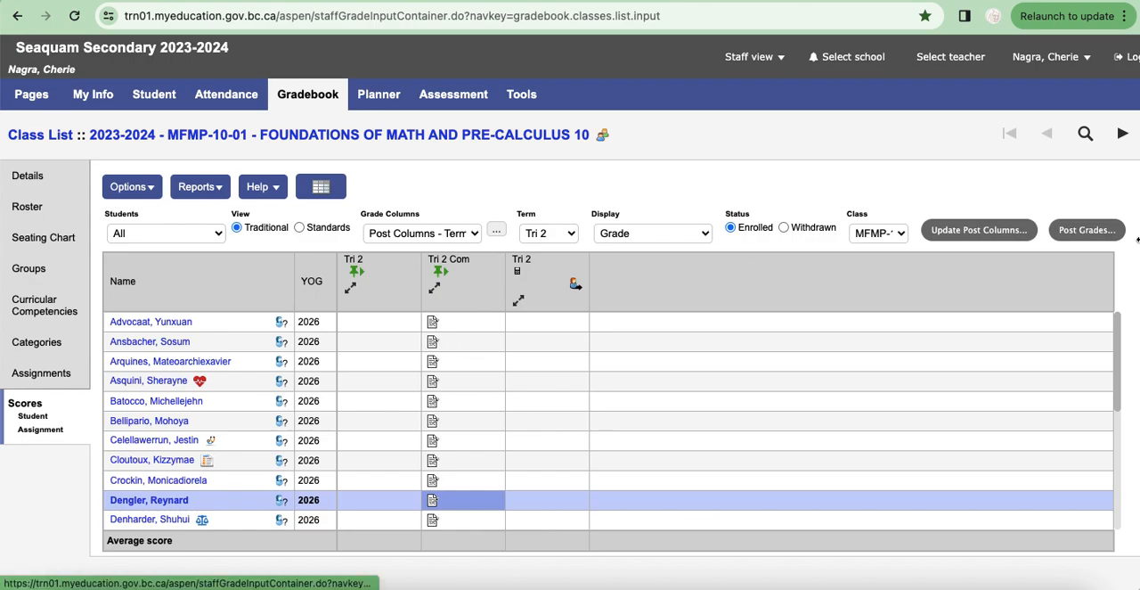
Step: Close the blank pop-up and arrange the gradebook window side by side with the Comments document in Google Docs
left_click(432, 323)
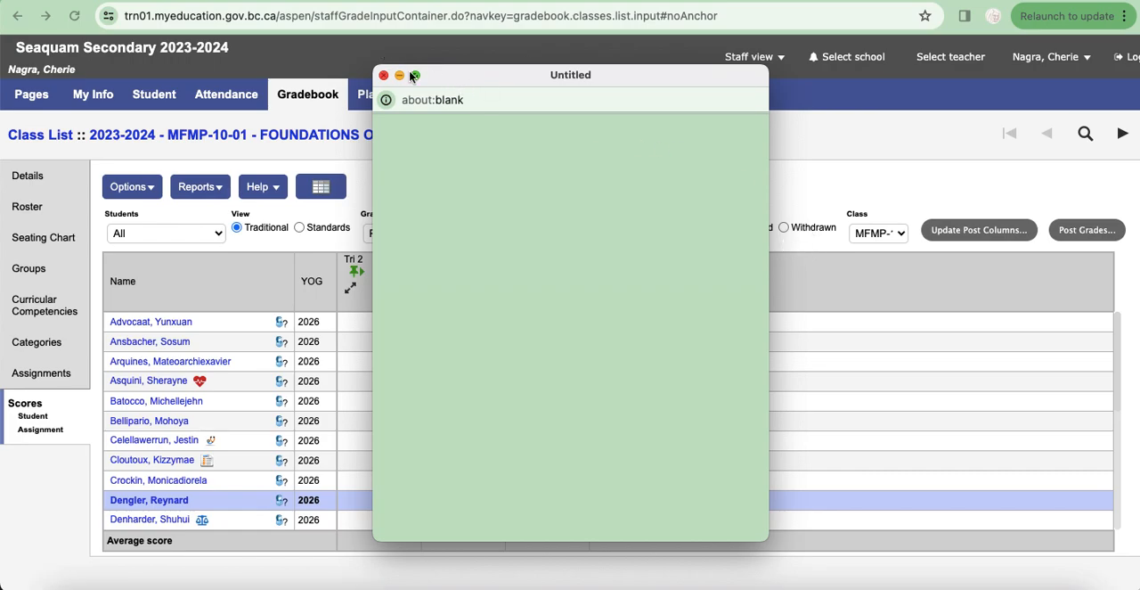
left_click(384, 76)
left_click_drag(1138, 316, 641, 267)
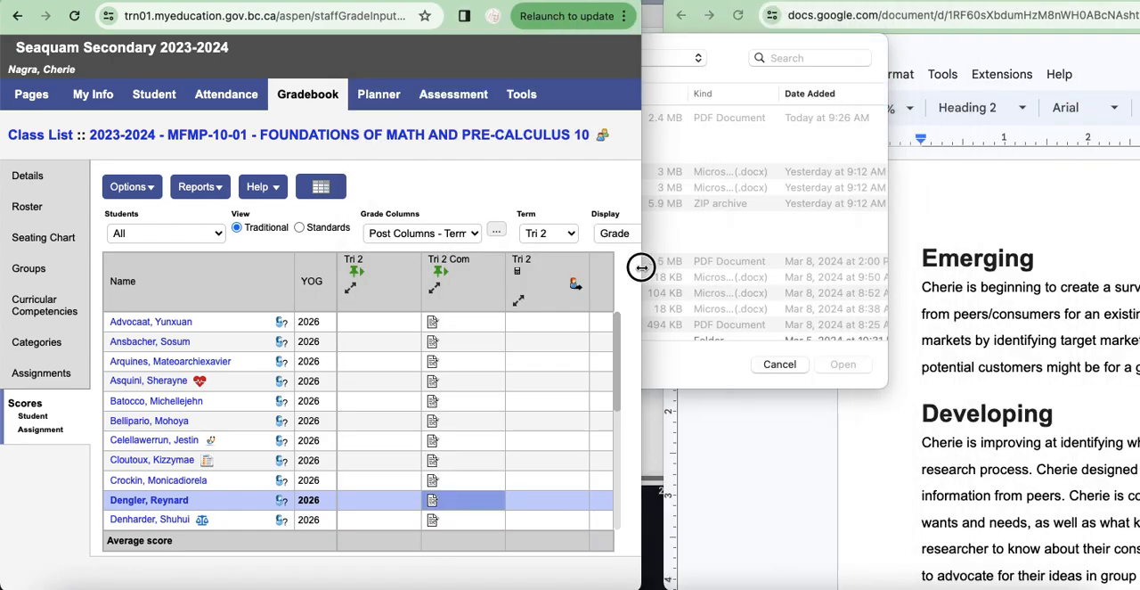
left_click(973, 191)
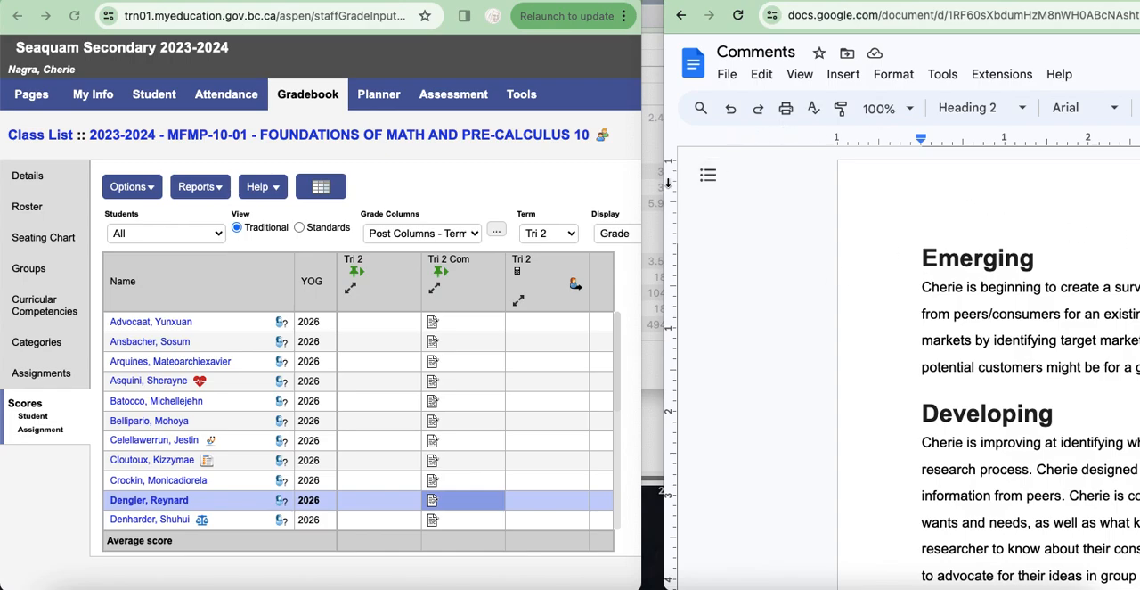
left_click_drag(664, 183, 638, 163)
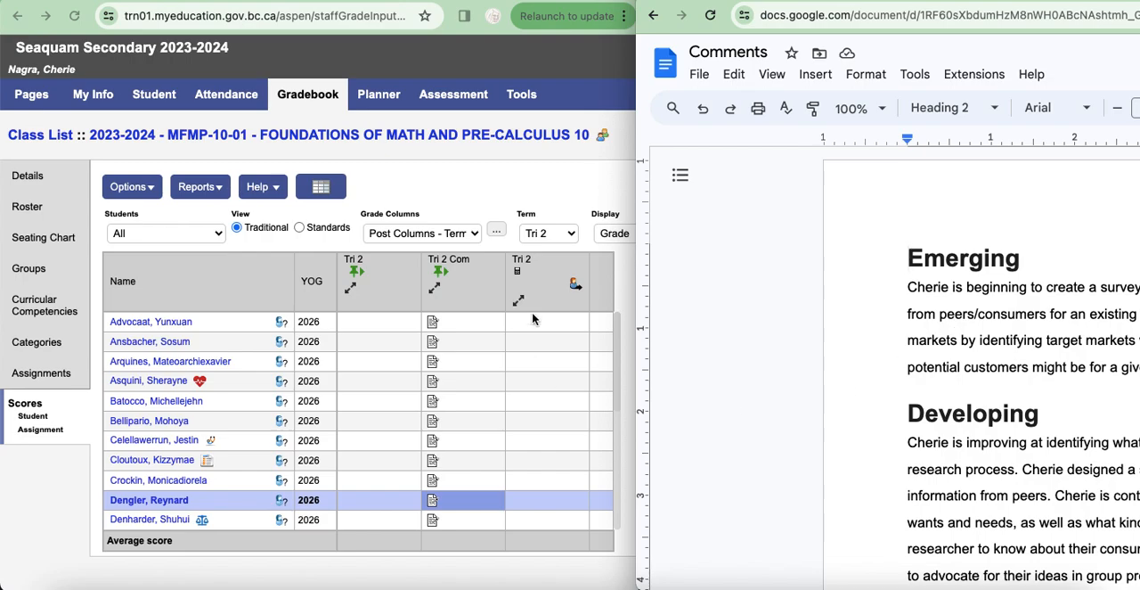
Step: View the first student's Tri 2 comment alongside the Comments document and close it without changes
left_click(435, 326)
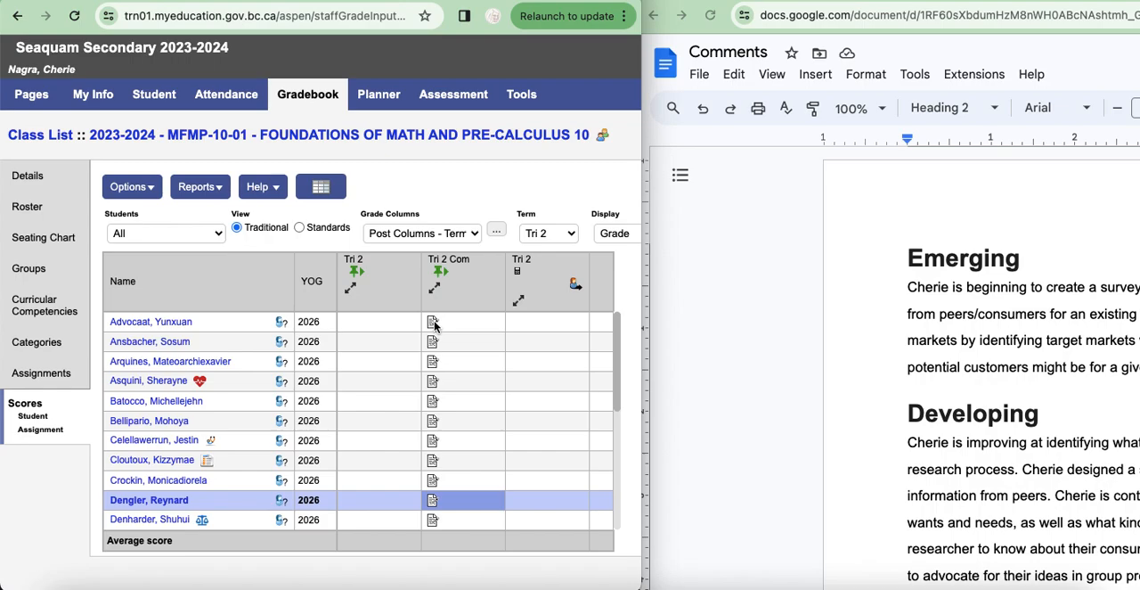
left_click(435, 324)
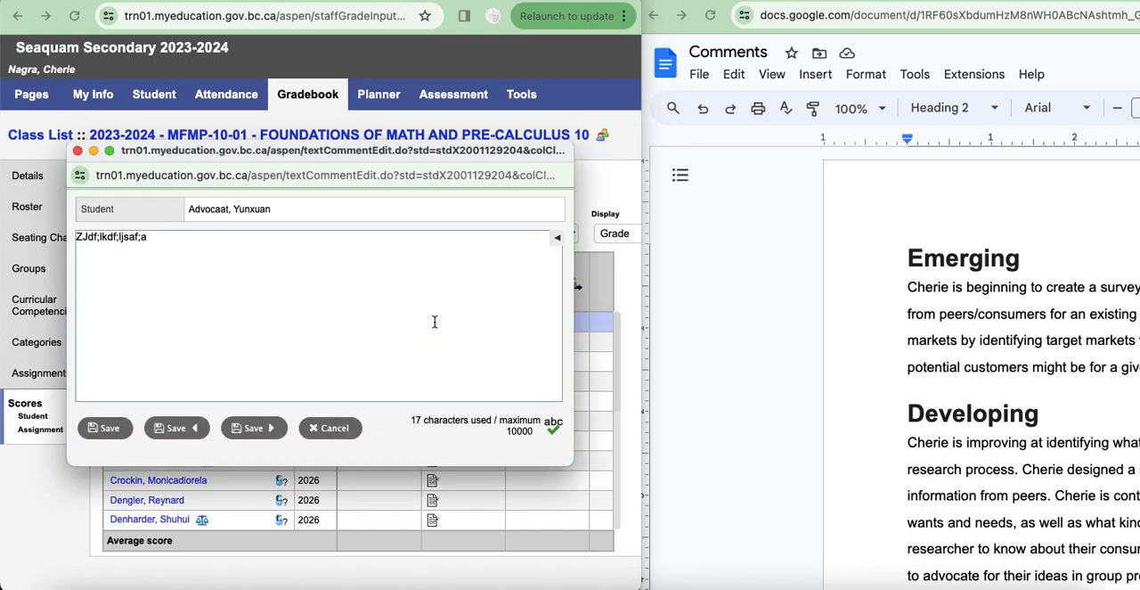
left_click(944, 334)
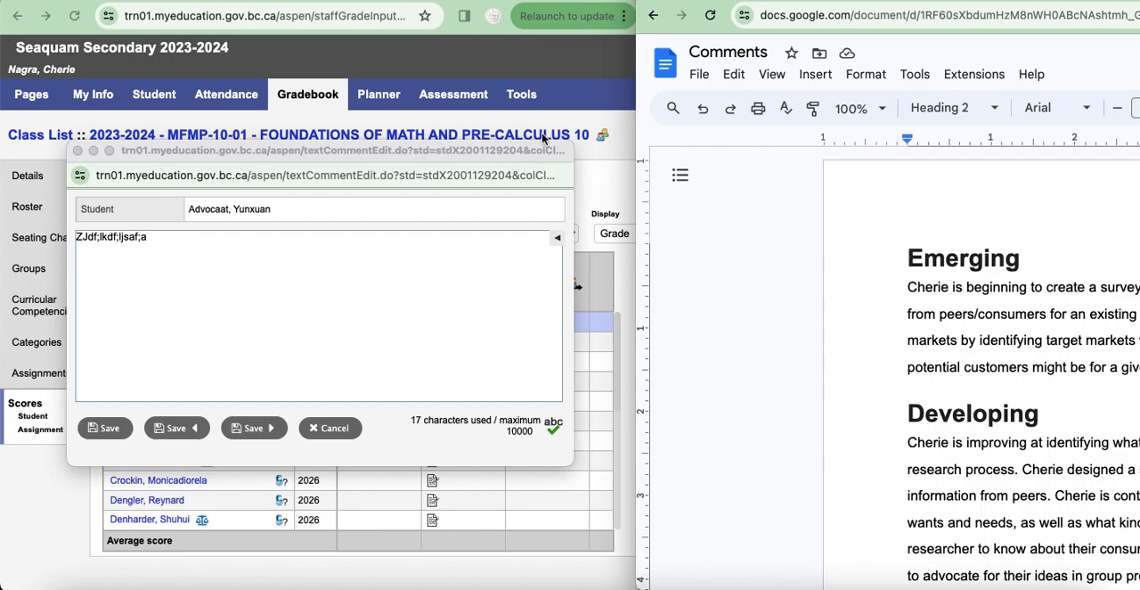
left_click(533, 73)
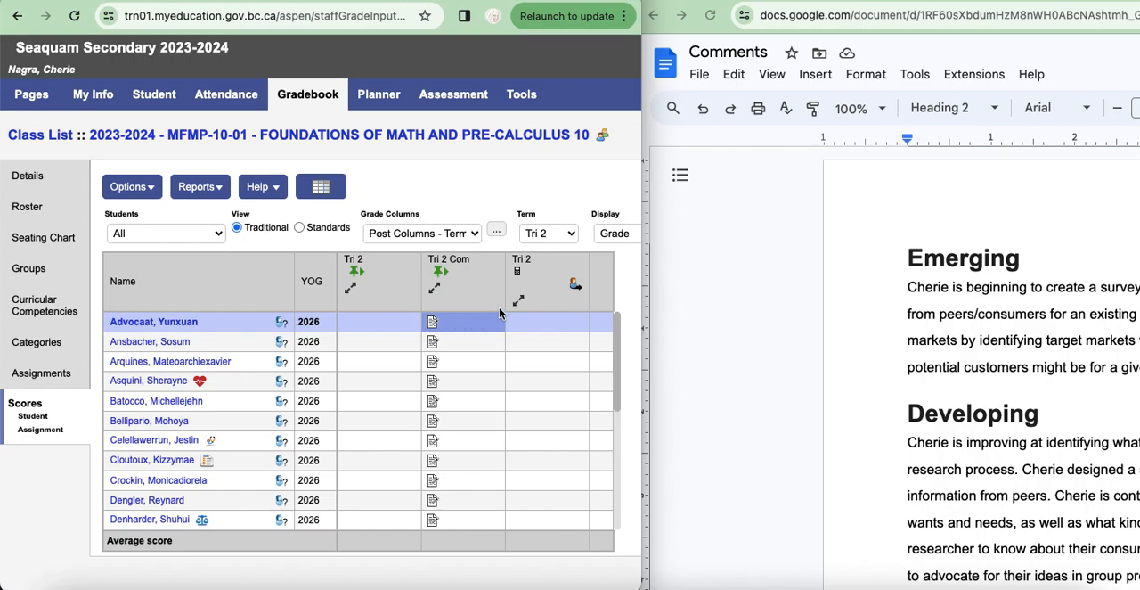
left_click(433, 326)
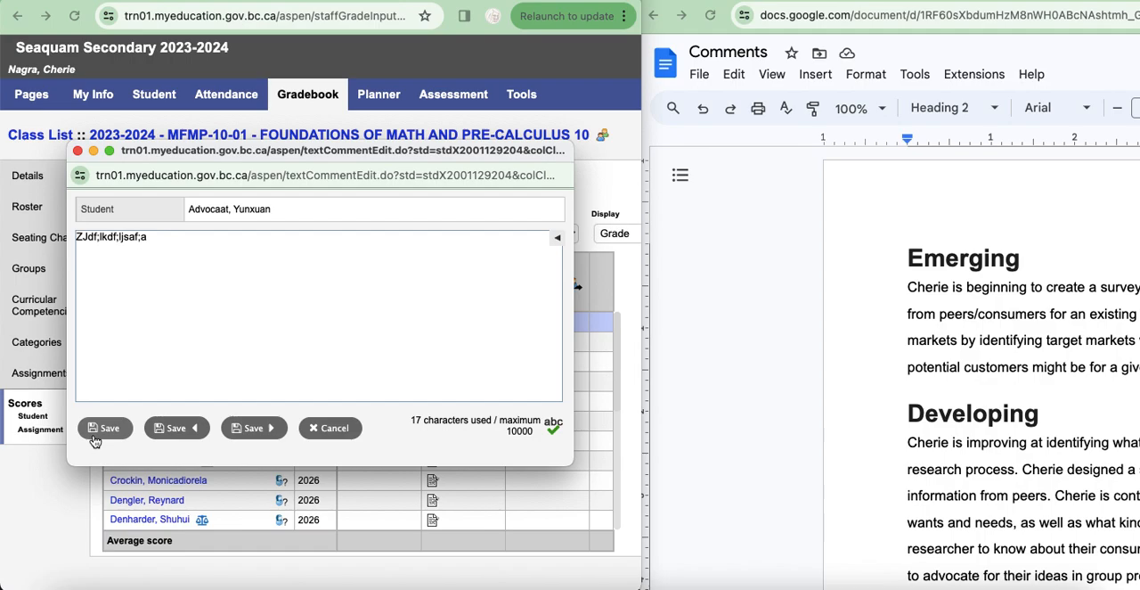
left_click(345, 427)
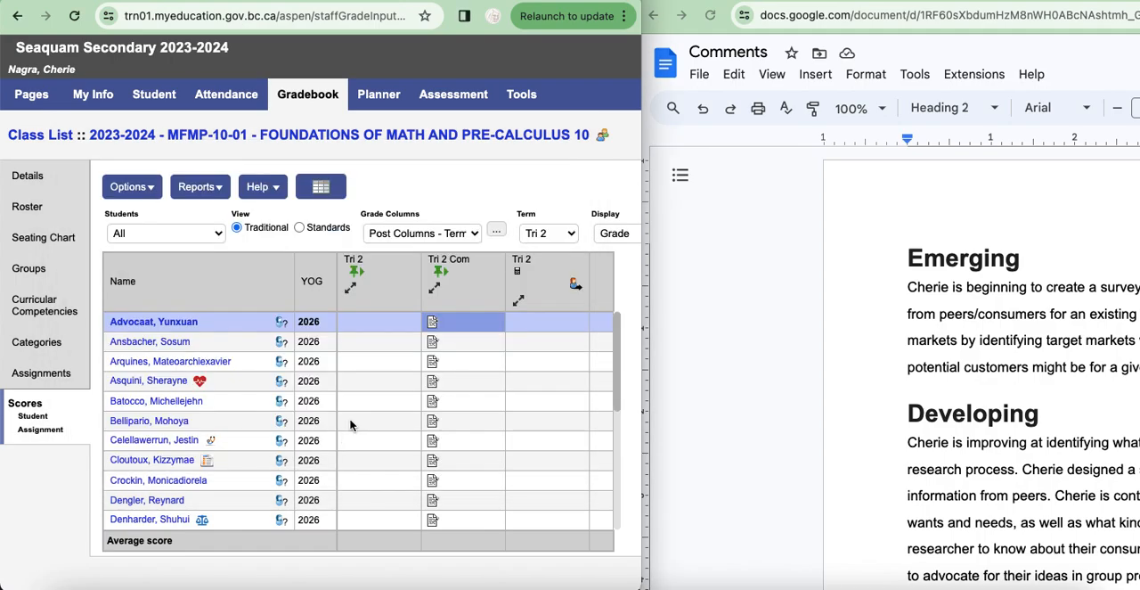
Step: Try adding a second line "jflakjsd;fadklsfjaskldjf" to the first student's Tri 2 comment and switching to the Comments document and back without saving
left_click(433, 325)
left_click(140, 257)
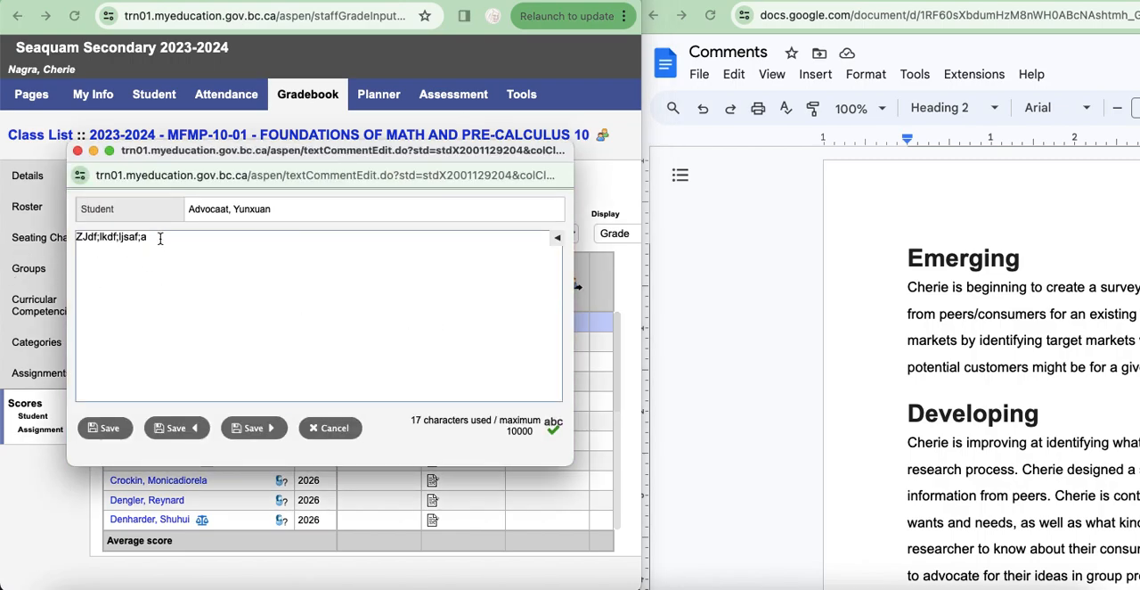
key("Return")
type("jflakjsd;fadklsfjaskldjf")
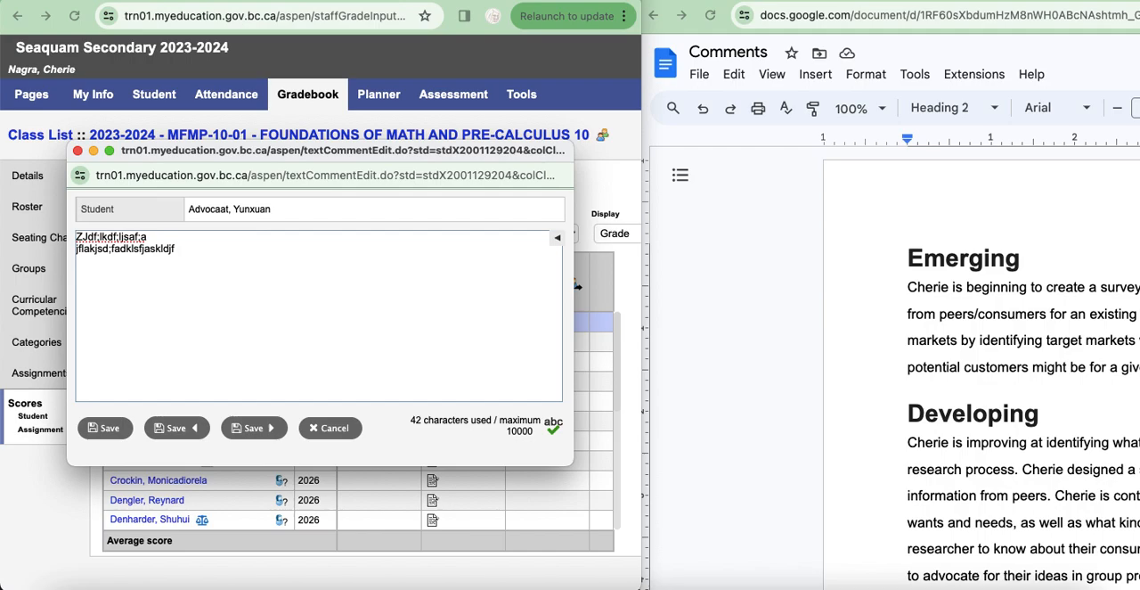
key("Return")
left_click(914, 252)
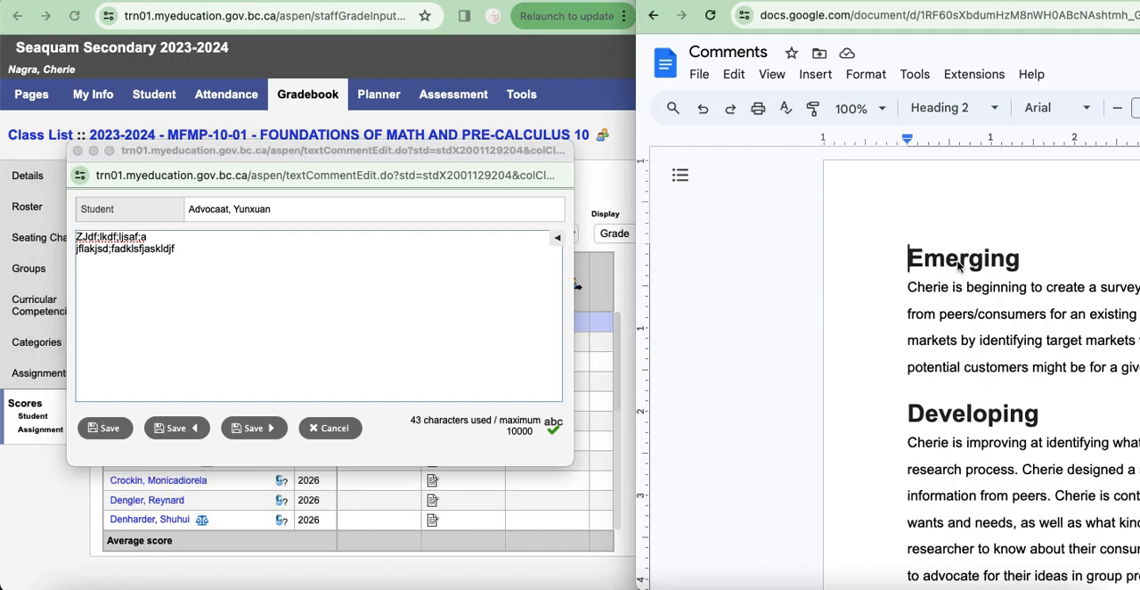
left_click(499, 59)
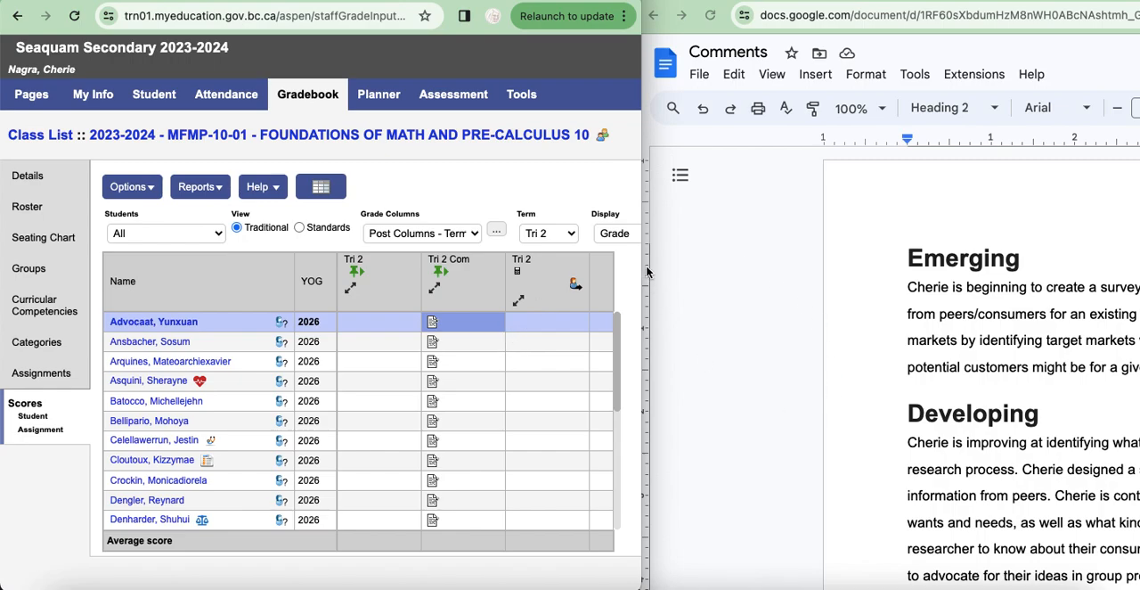
Step: Select the paragraph under the Emerging heading in the Comments document and return to the gradebook
left_click(906, 286)
left_click_drag(906, 286, 1136, 365)
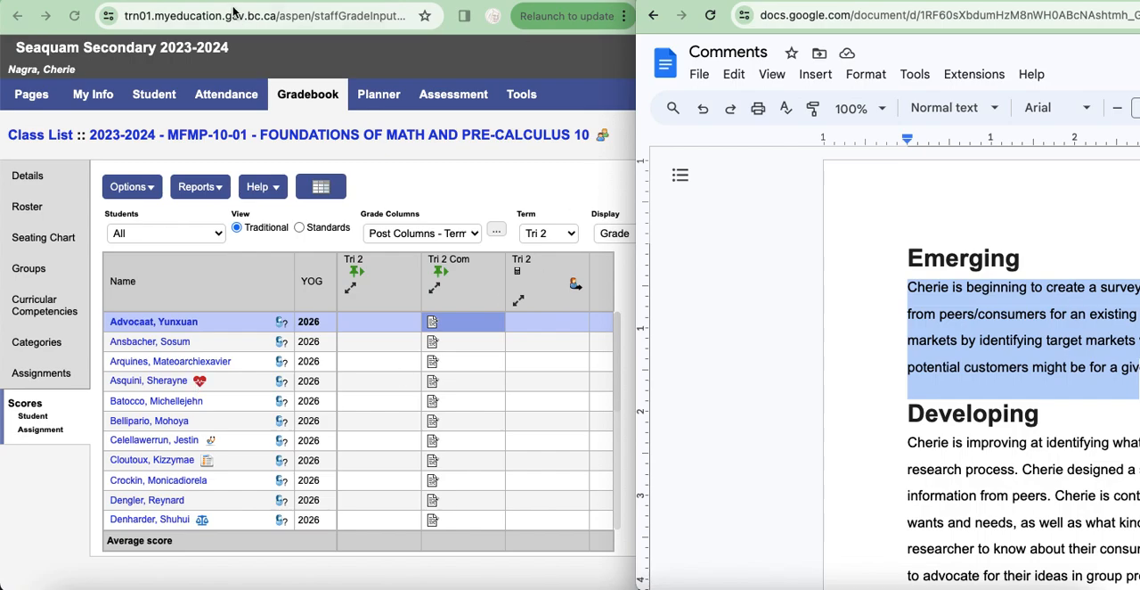
left_click(435, 327)
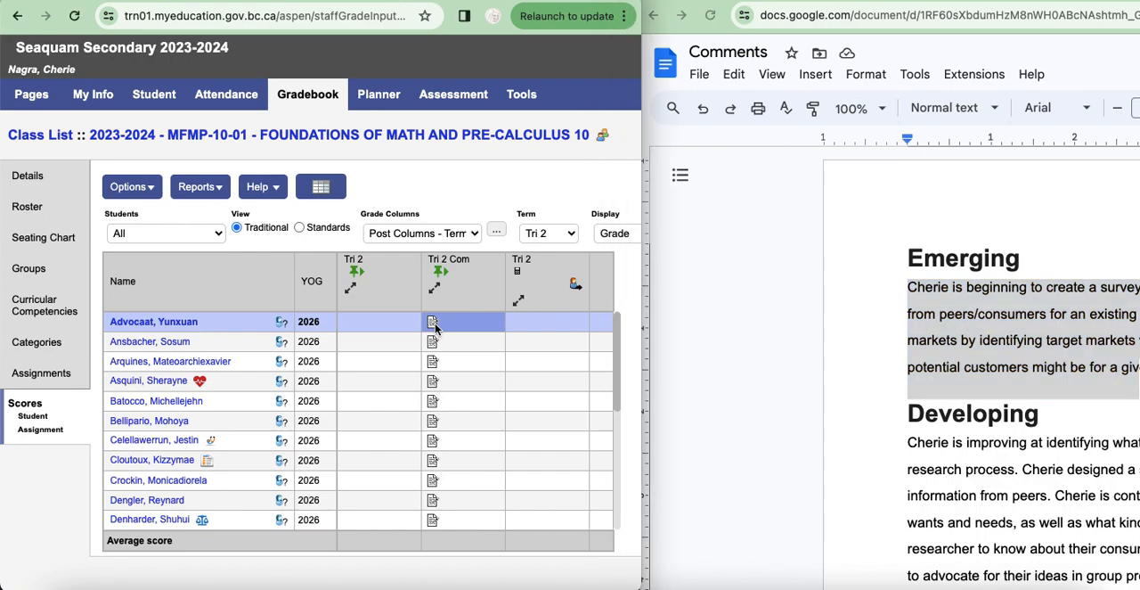
Step: Reopen the first student's Tri 2 comment to check its saved text, and cancel without editing
left_click(435, 327)
type("ZJdf;lkdf;ljsaf;a")
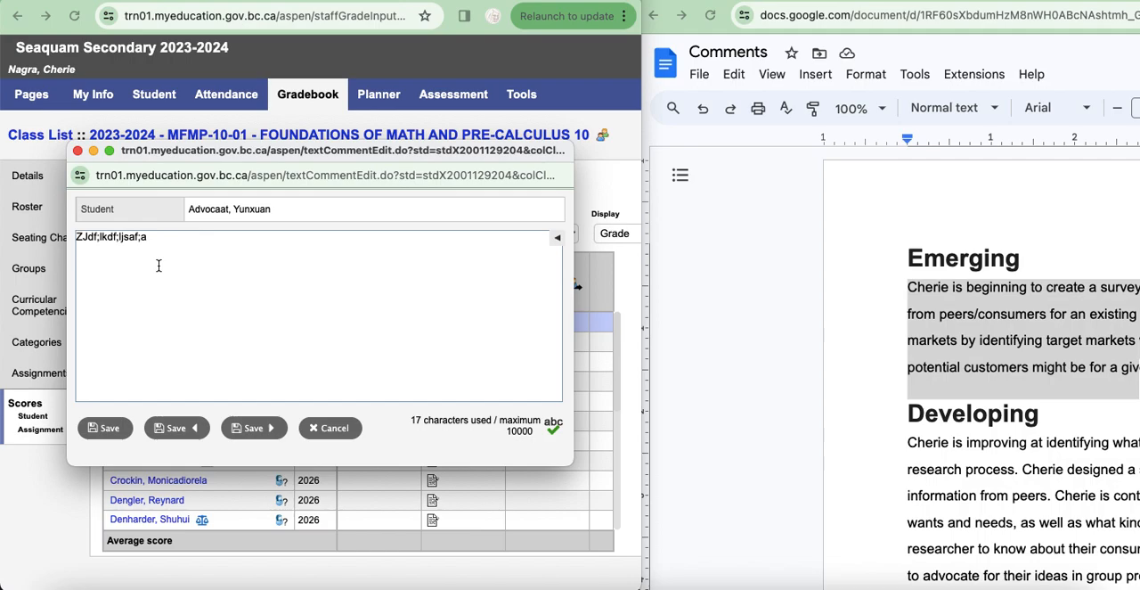
left_click(352, 435)
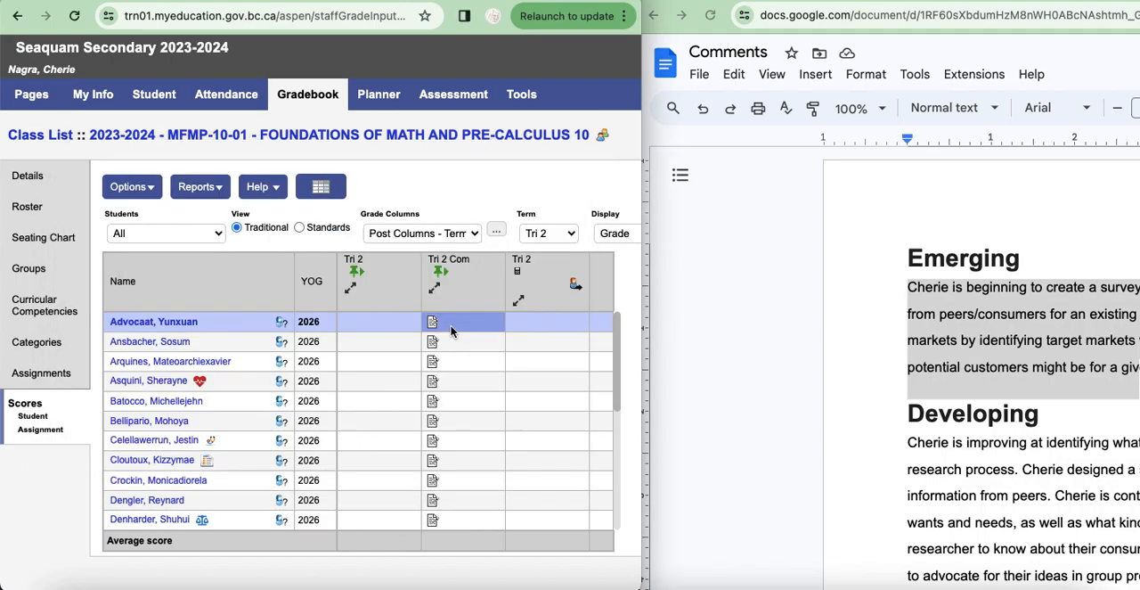
Step: Replace the first student's Tri 2 comment with the copied Emerging paragraph and save it
key("Down")
key("Up")
left_click(435, 324)
type("ZJdf;lkdf;ljsaf;a")
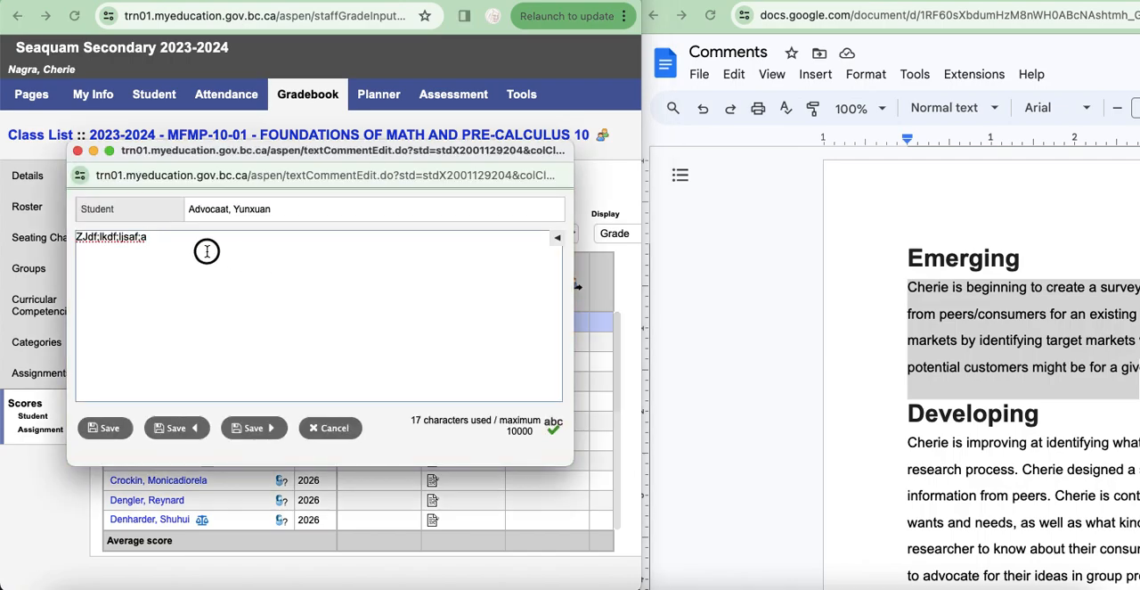
left_click_drag(170, 243, 4, 194)
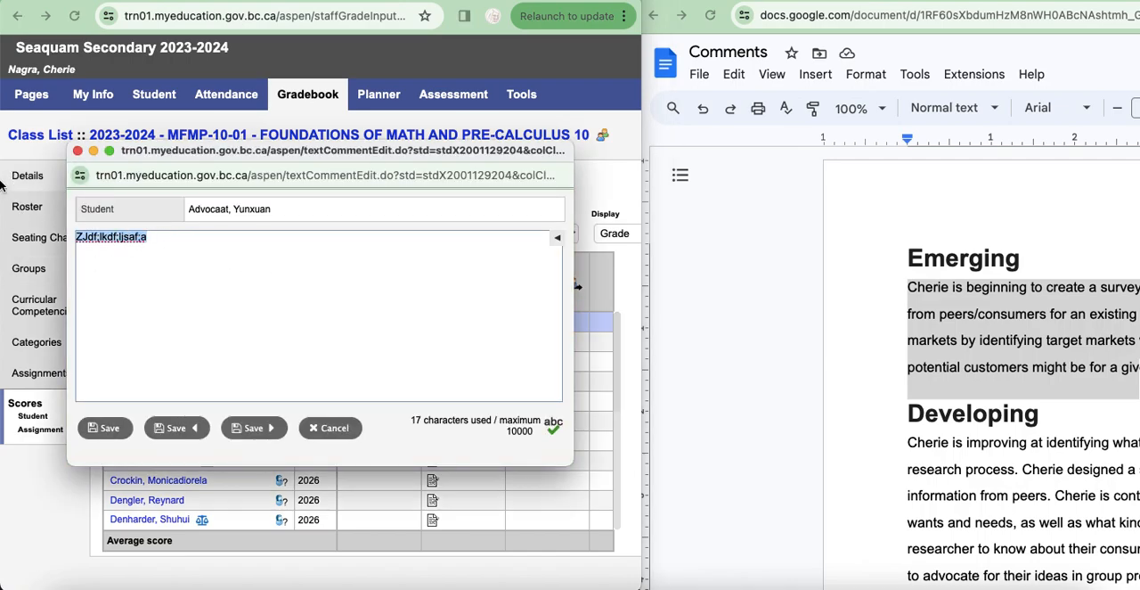
type("Cherie is beginning to create a survey based on criteria provided to collect information from peers/consumers for an existing product. Cherie can practice identifying target markets by identifying target markets while shopping with the family, to consider who potential customers might be for a giv")
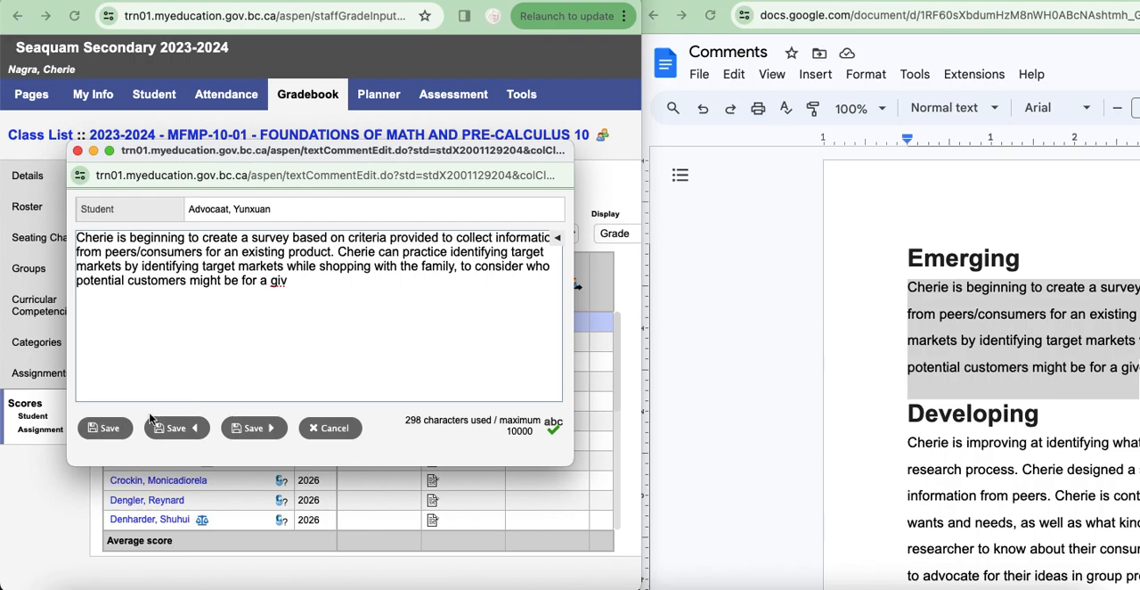
left_click(109, 430)
left_click(116, 429)
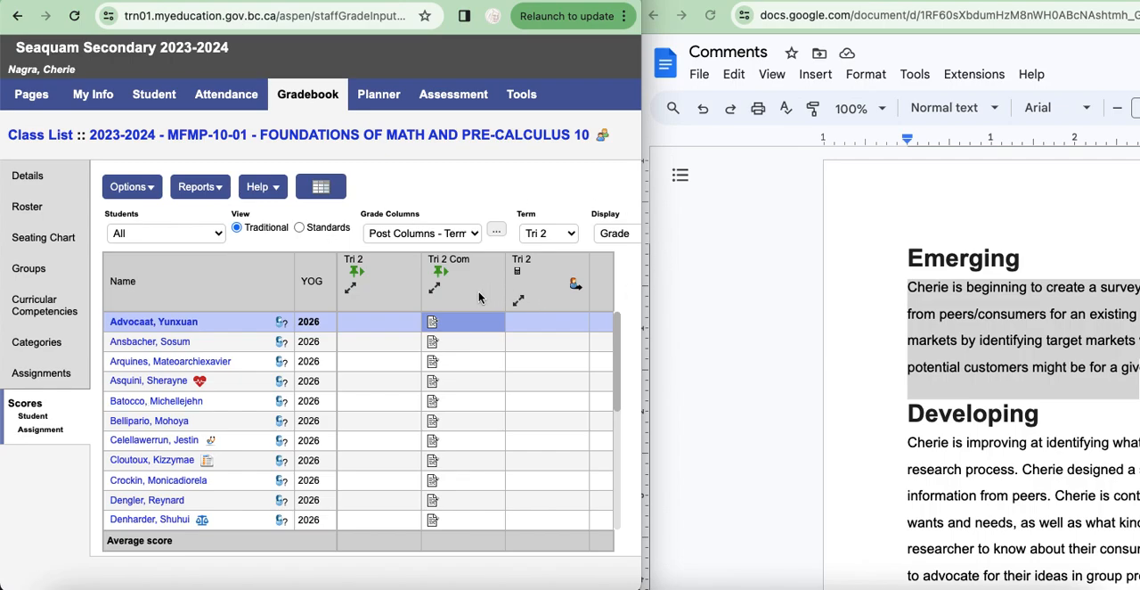
Step: Append ";aljdflkajdfkjasdlfkjakl;sdfjka;sdlfjklasdflkjasdlkfjalksdjflkajdfkl;khhklhljkhlkj" to the first student's Tri 2 comment, and save it while advancing to the next student
left_click(436, 328)
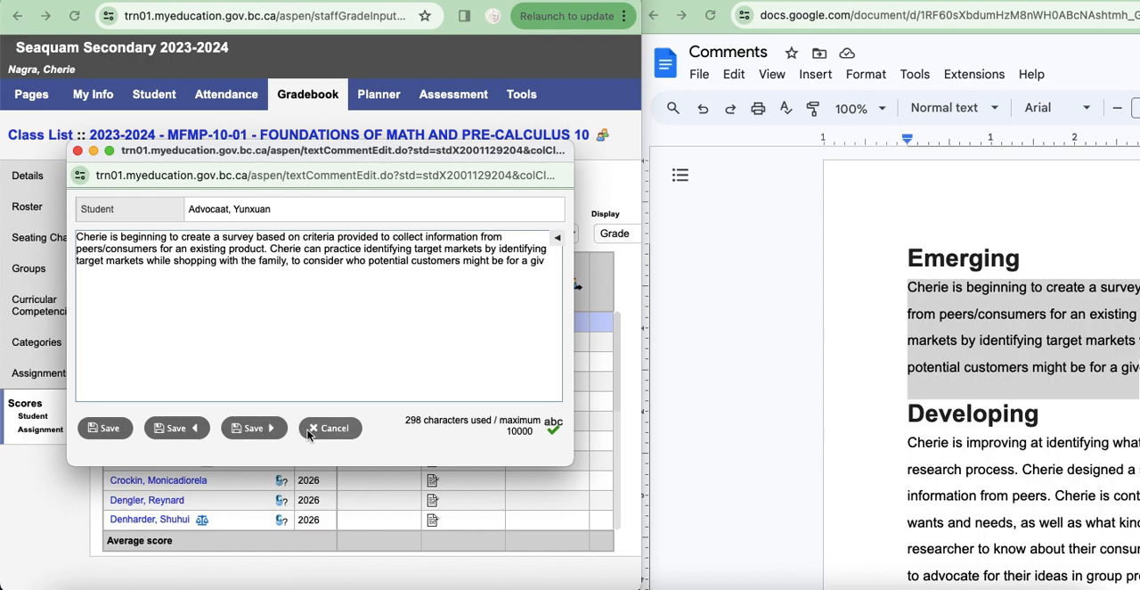
left_click(551, 261)
type(";aljdflkajdfkjasdlfkjakl;sdfjka;sdlfjklasdflk")
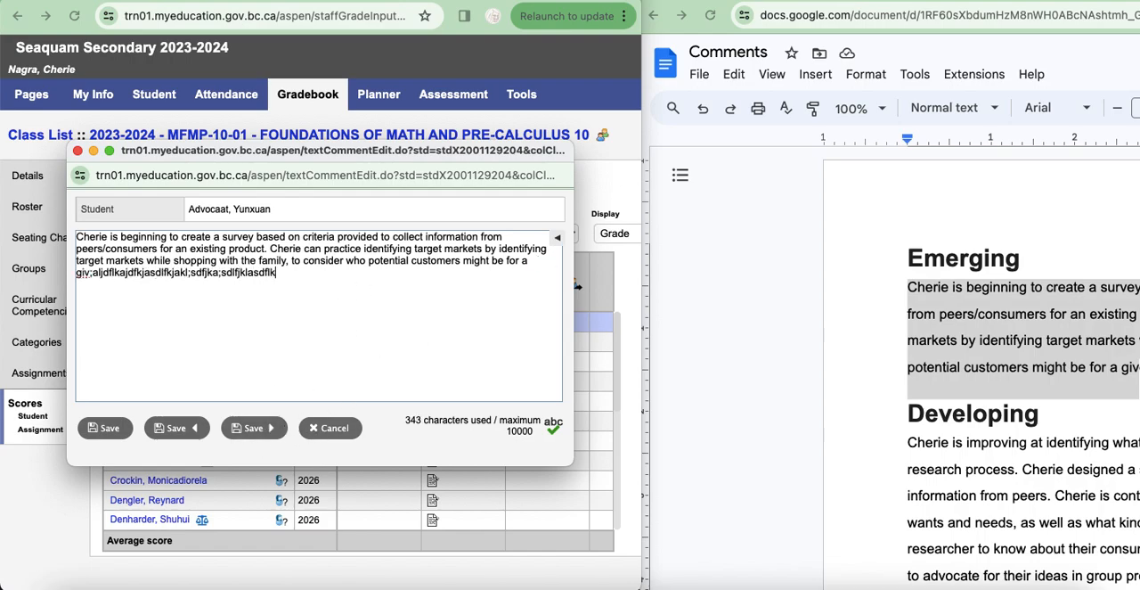
type("jasdlkfjalksdjflkajdfkl;khhklhljkhlkj")
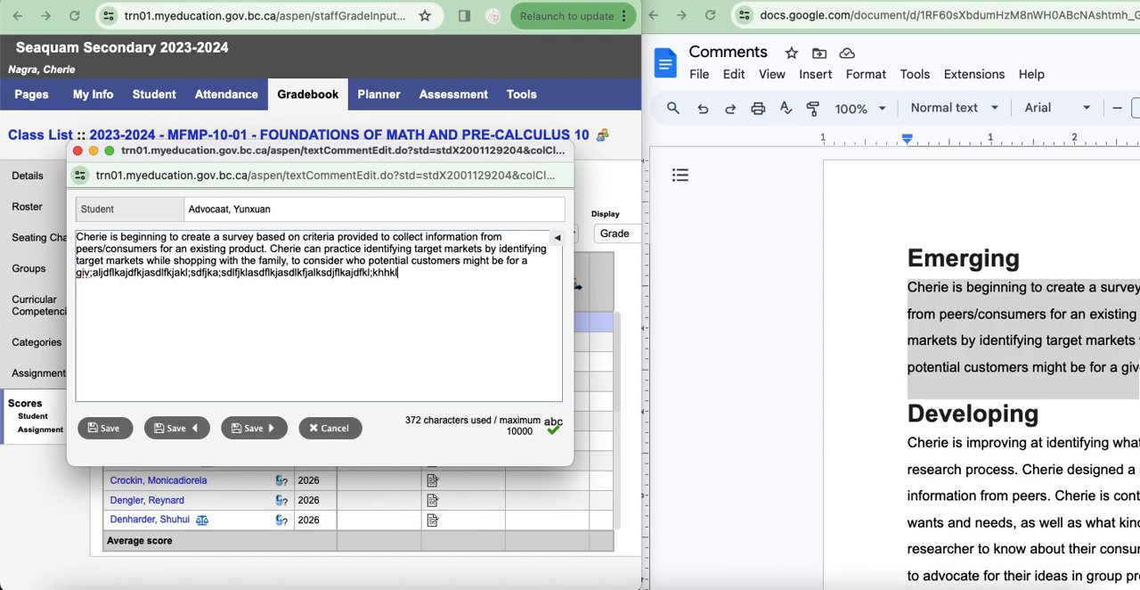
left_click(240, 432)
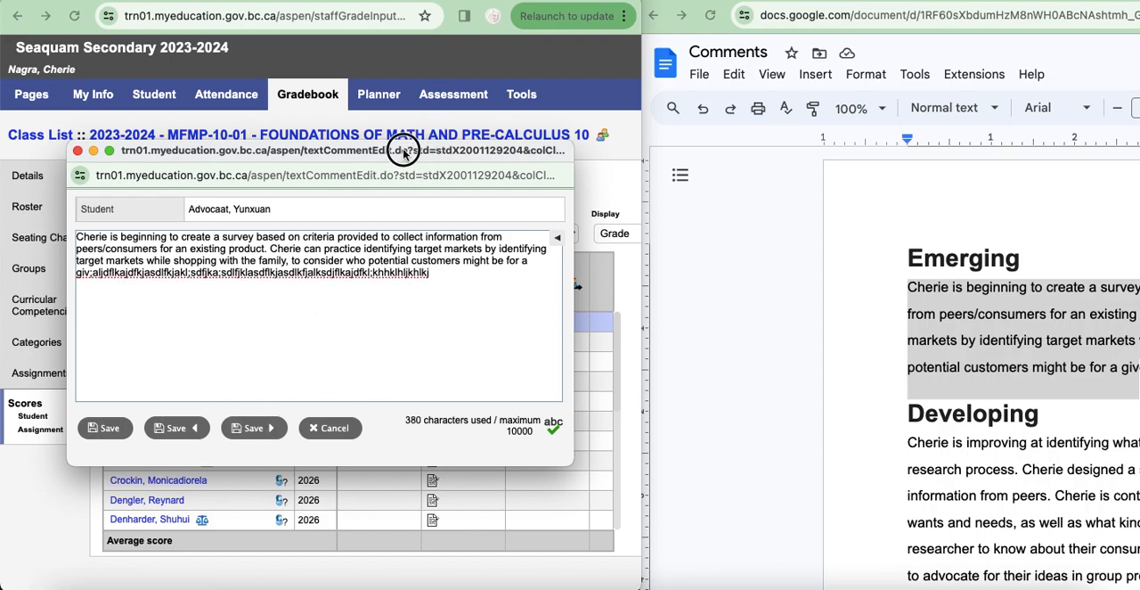
left_click_drag(404, 149, 938, 163)
left_click(789, 436)
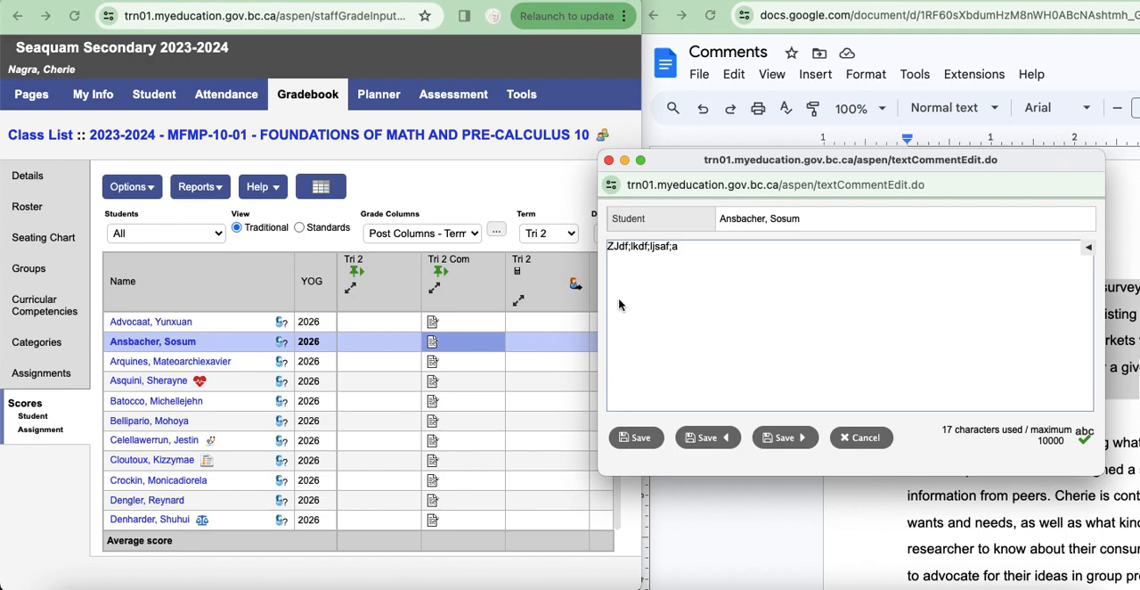
Step: Go back from the second student's comment to the first student's, check the appended text and close without editing
left_click(709, 437)
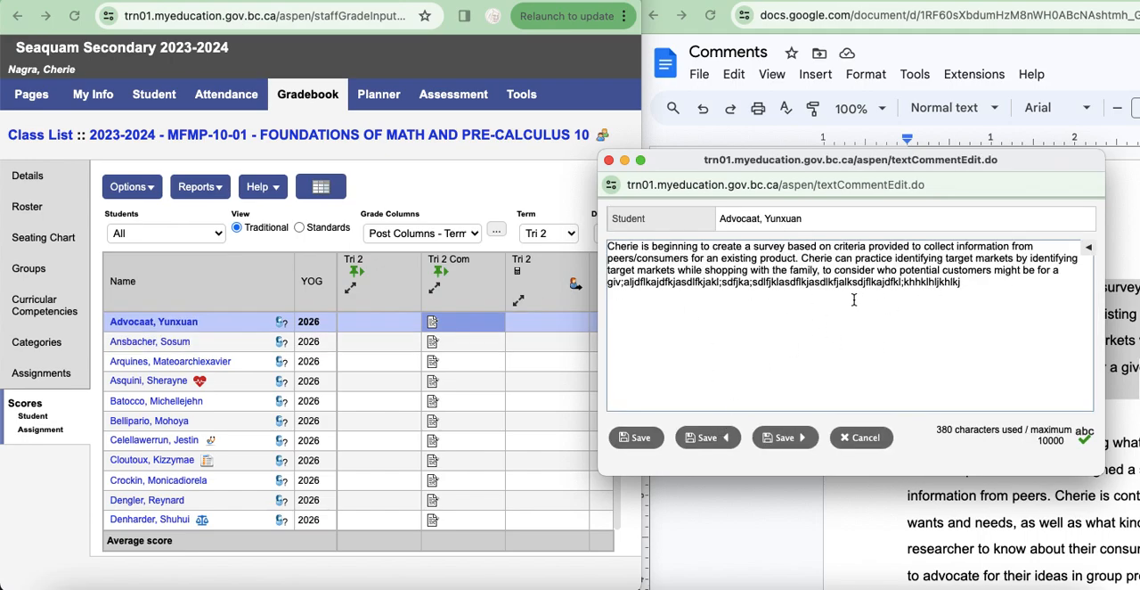
left_click_drag(747, 281, 920, 290)
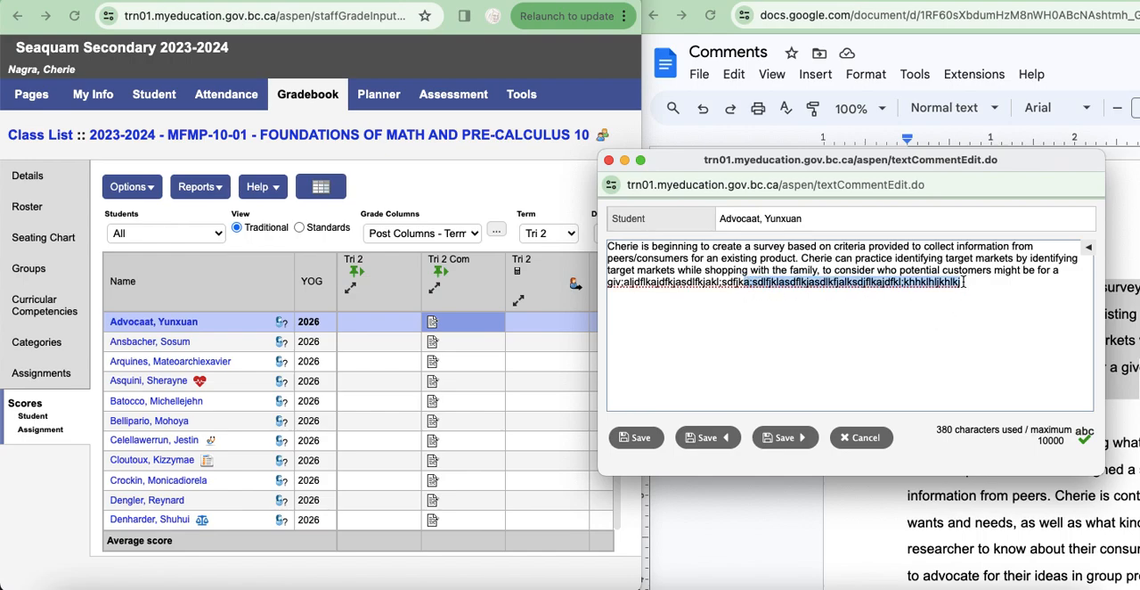
left_click(946, 311)
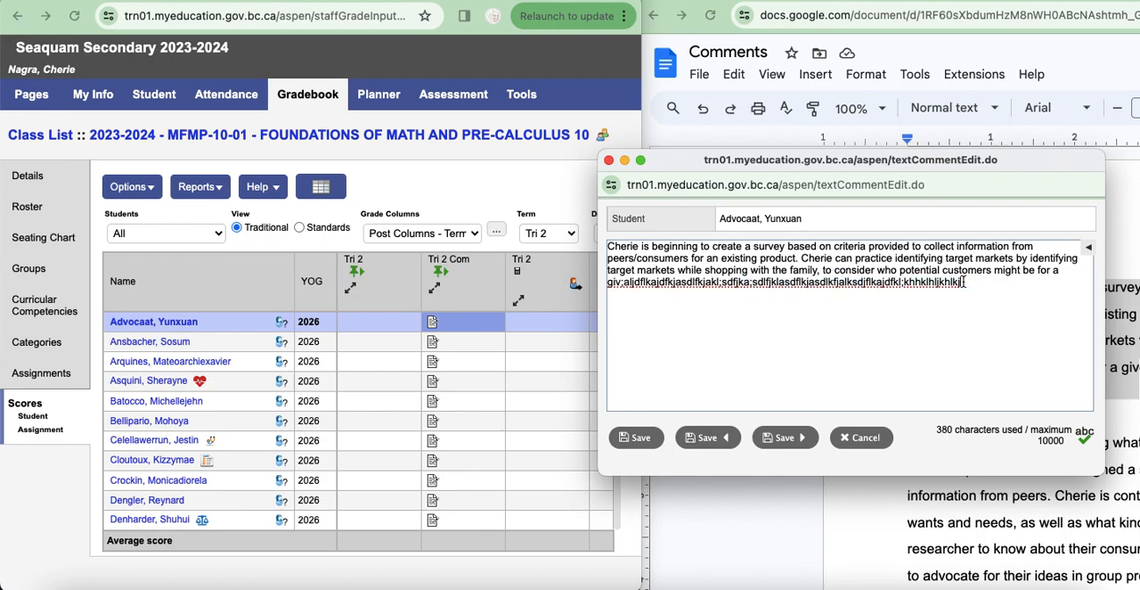
left_click(858, 445)
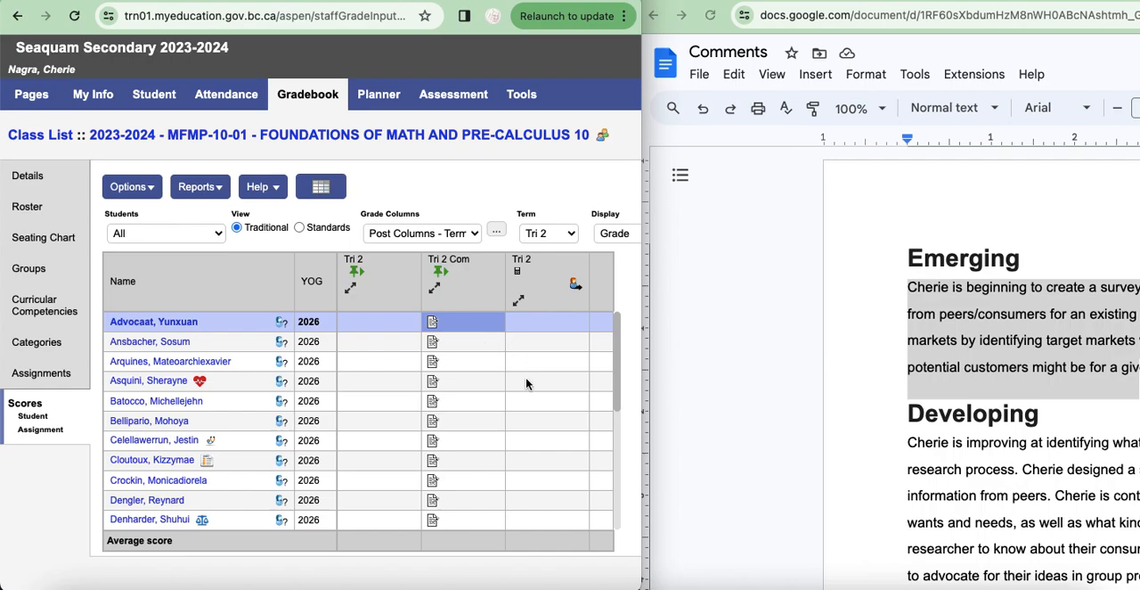
Step: Reopen the first student's Tri 2 comment and add the lines "padskfjaskfjas;dflajksdf;ajsdl;fad", "asdkhfkasdfkjas]" and "khalsdfkhaksdf" at its end
left_click(431, 325)
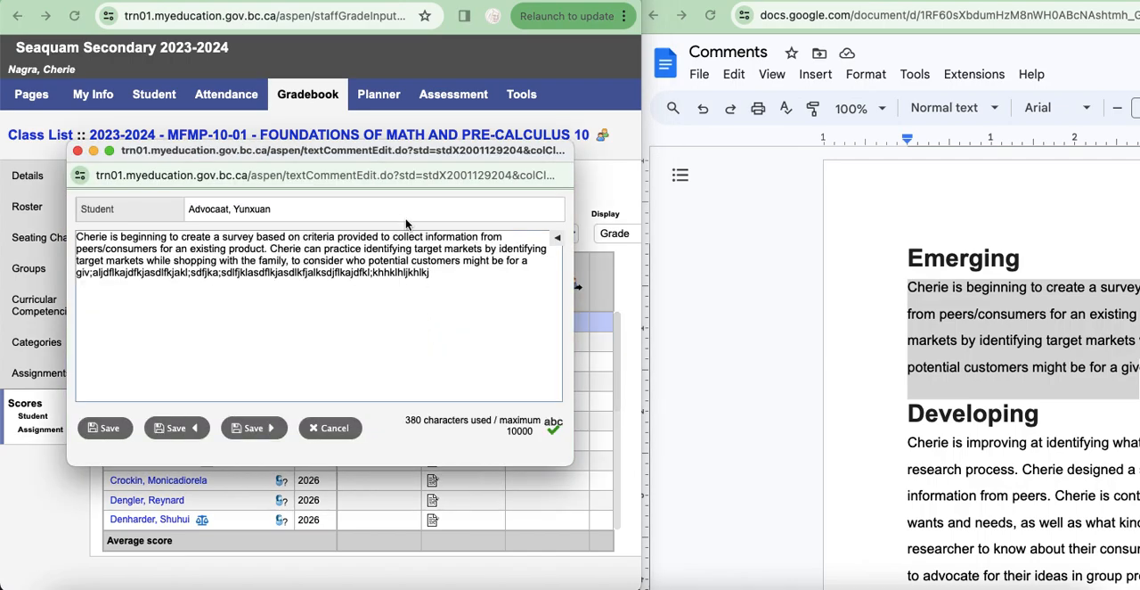
left_click_drag(385, 160, 872, 175)
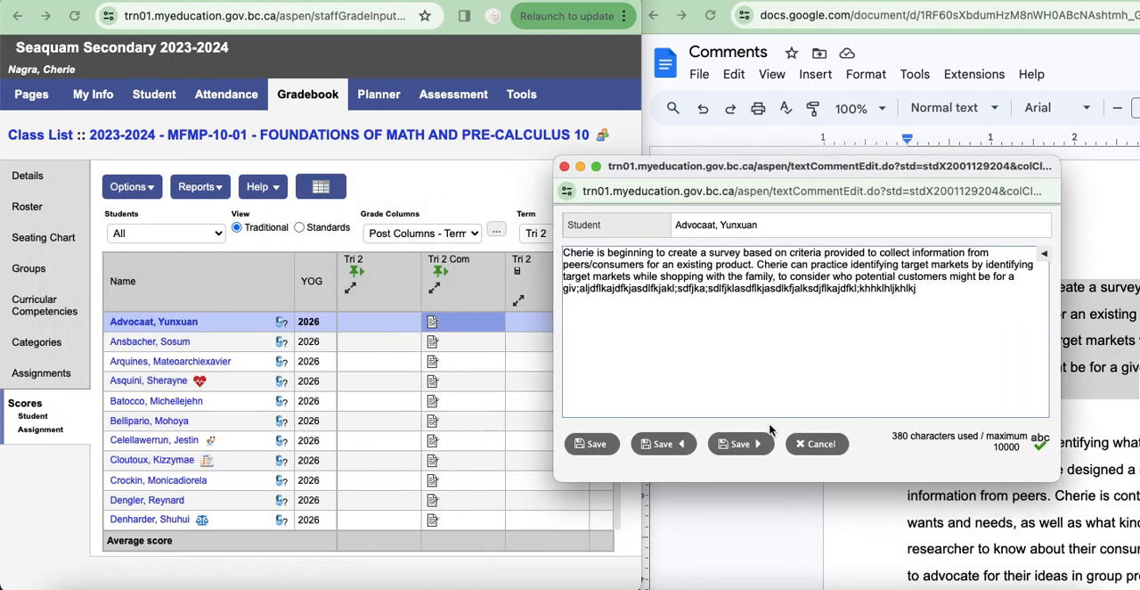
left_click(942, 295)
key("Return")
type("padskfjaskfjas;dflajksdf;ajsdl;fa")
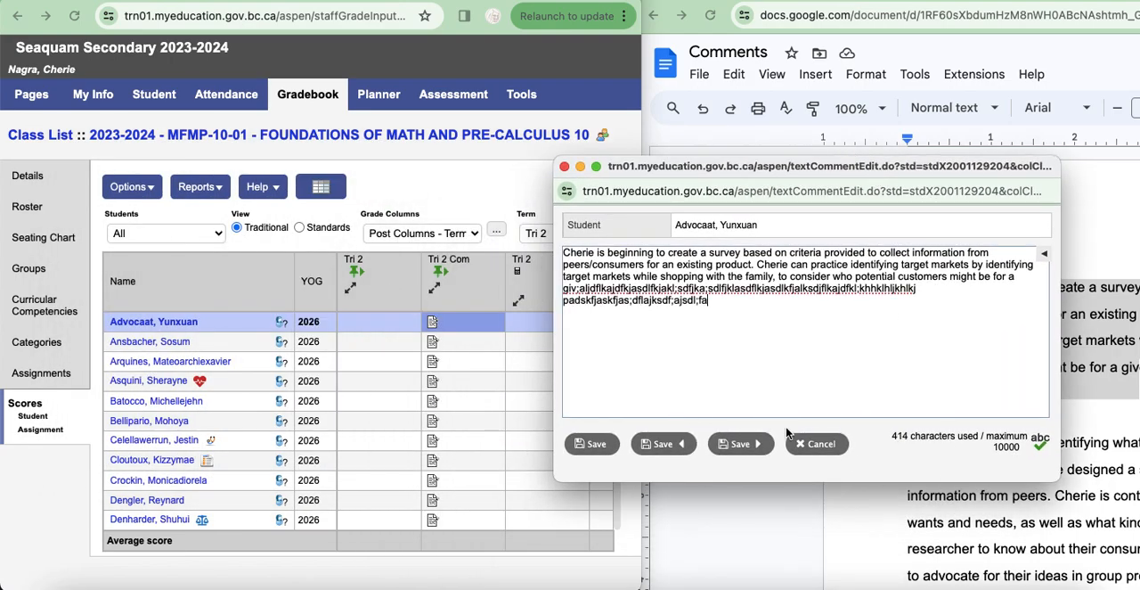
type("d")
key("Return")
type("asdkhfkasdfkjas]")
key("Return")
type("khalsdfkhaksdf")
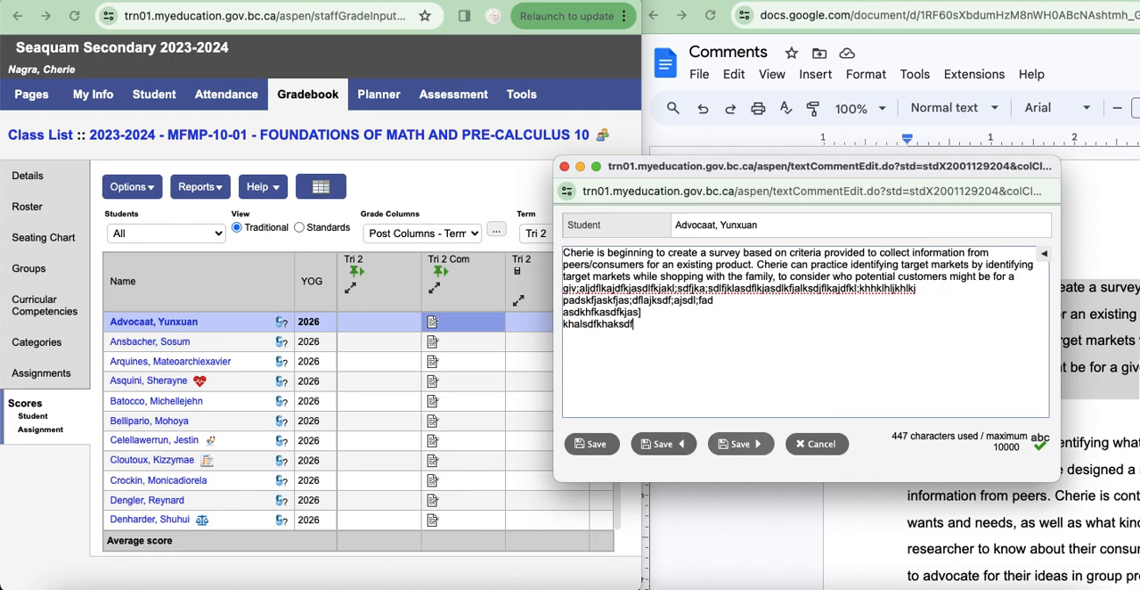
Step: Add the lines "ahsdkfakldsjf", "ka;kdsf;kladsflkdsf", "jlkdfj;aldsflkjs" and "adlf;aldjsflk;" to the comment, and save it while advancing to the next student
key("Return")
type("ahsdkfakldsjf")
key("Return")
type("ka;kdsf;kladsflkdsf")
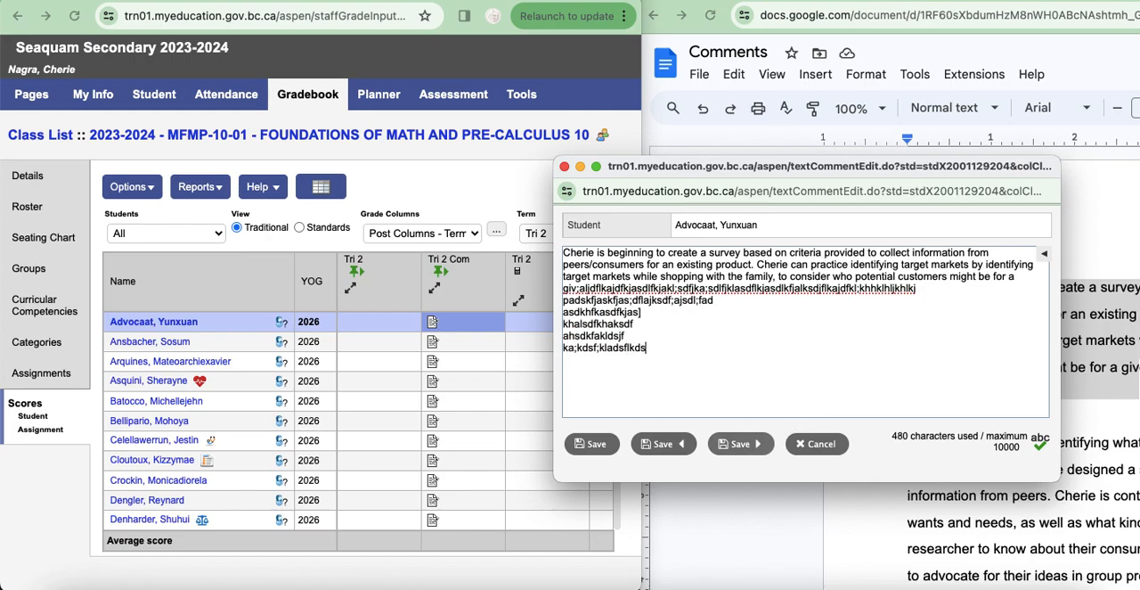
key("Return")
type("jlkdf;aldsflkjs")
key("Return")
type("adlf;aldjsflk;")
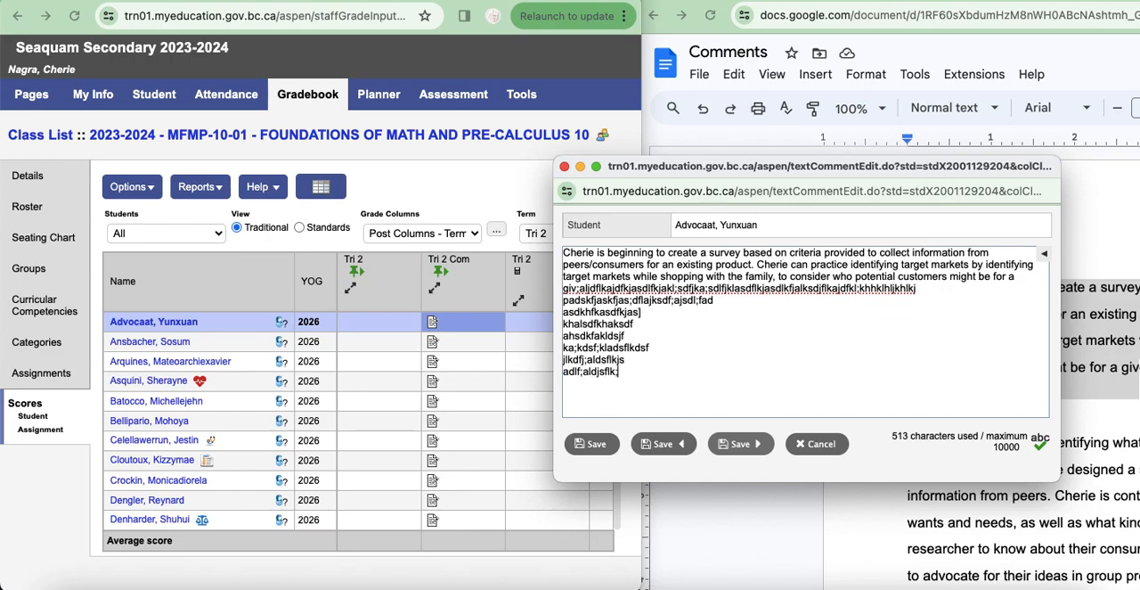
key("Return")
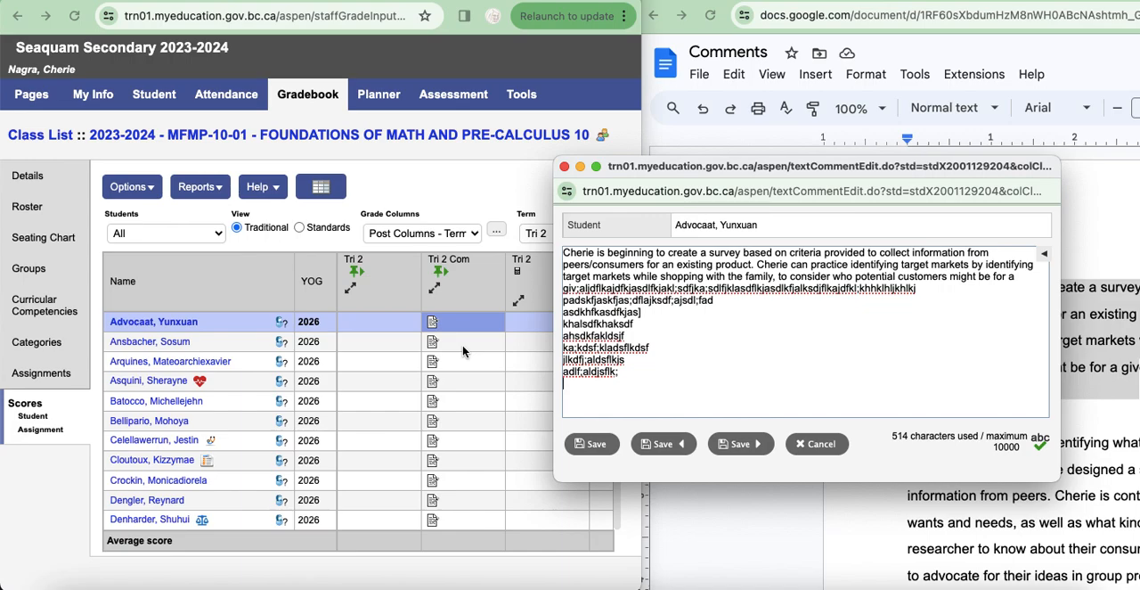
left_click(744, 450)
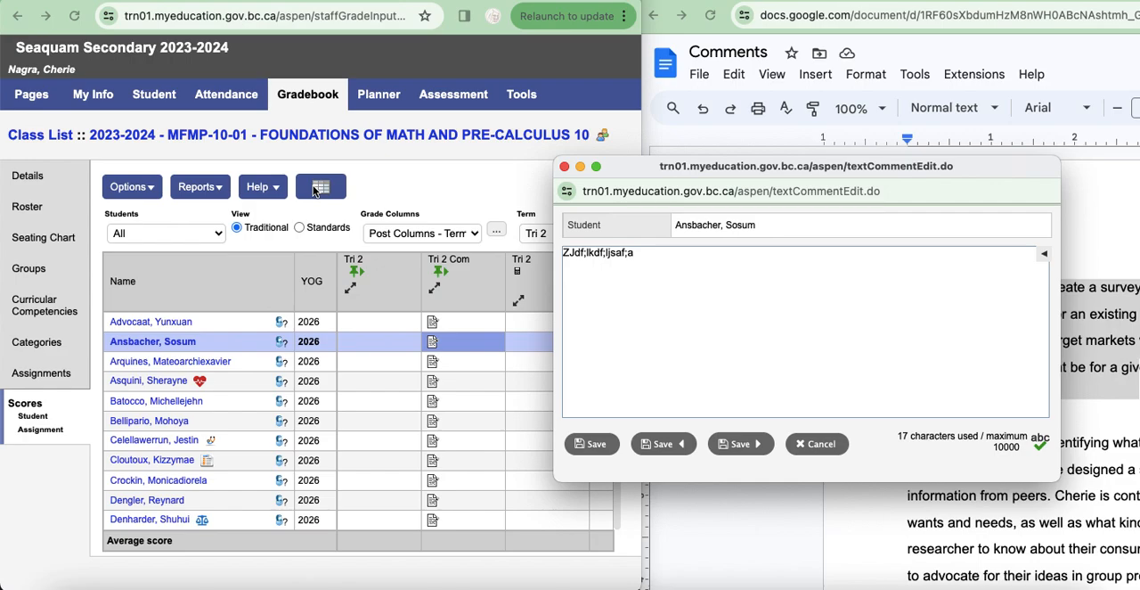
Step: Save and close the second student's Tri 2 comment to return to the class score grid
left_click(591, 444)
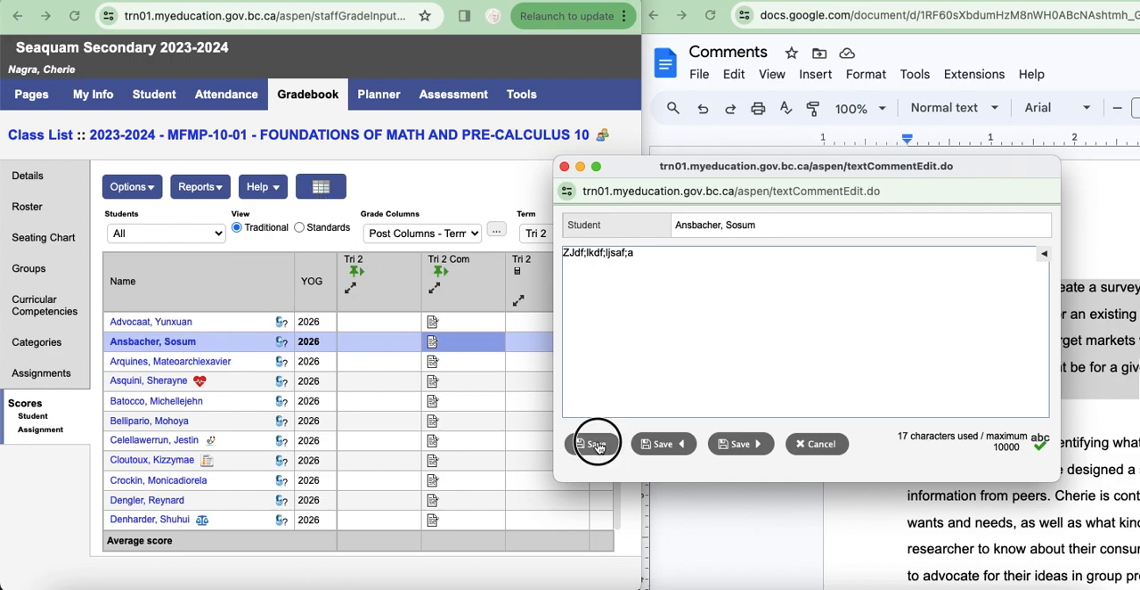
left_click(454, 326)
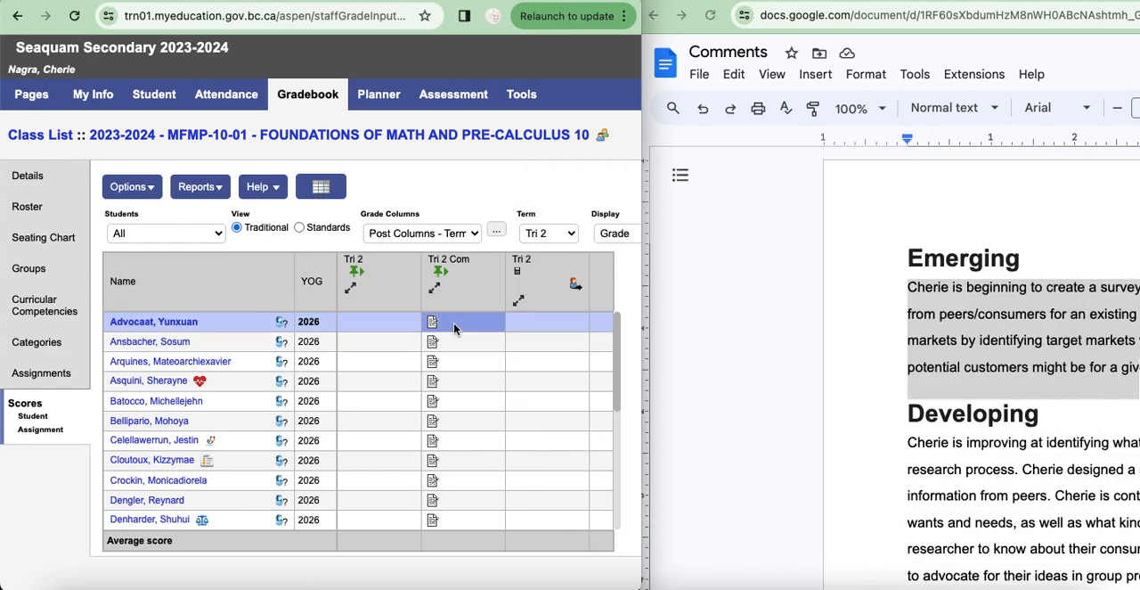
left_click(456, 465)
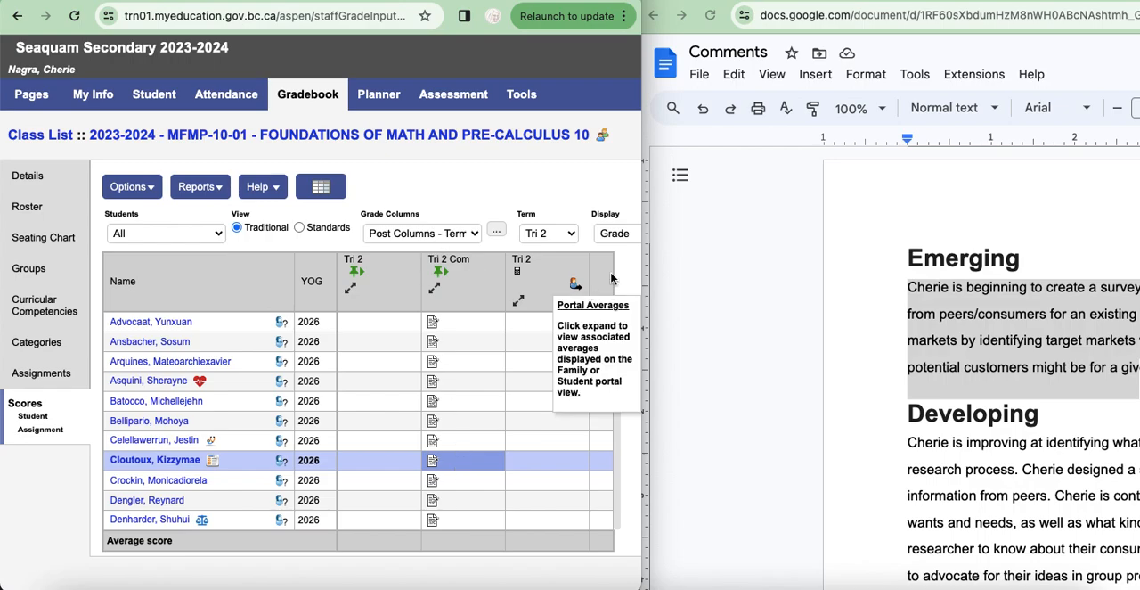
Step: Widen the gradebook window and post the Tri 2 term grades for all students, without post course dates
left_click_drag(643, 265, 1131, 299)
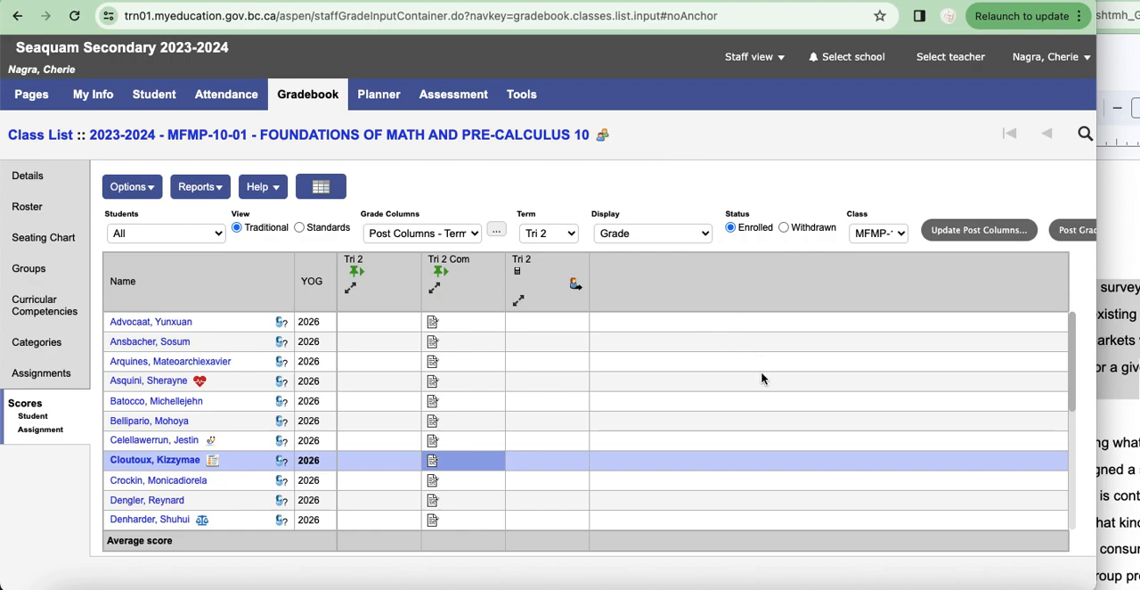
scroll(766, 376, "right", 4)
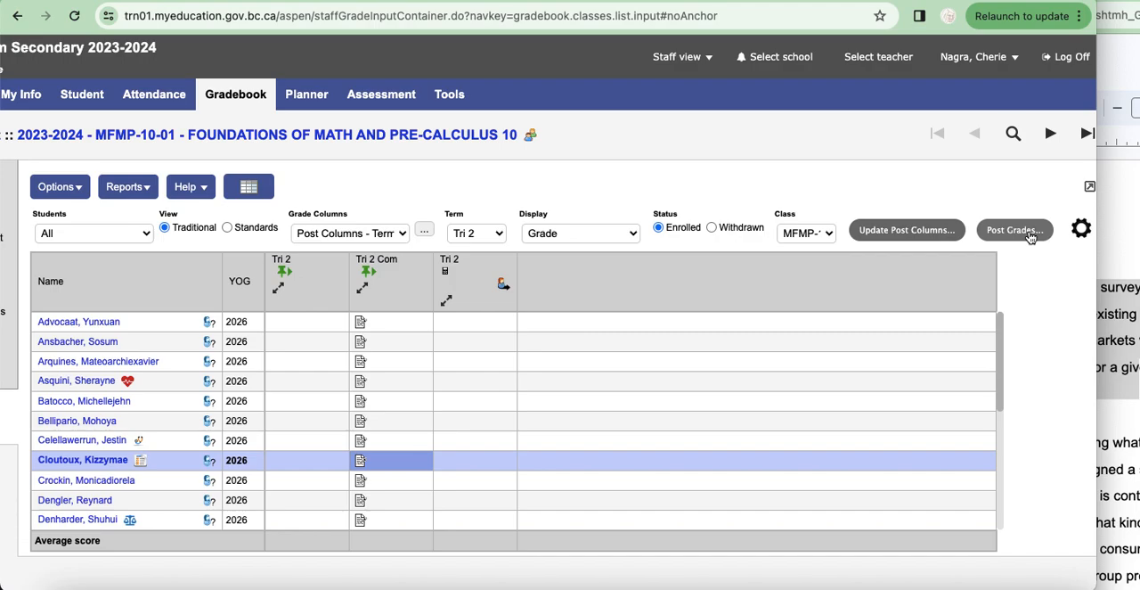
left_click(1030, 233)
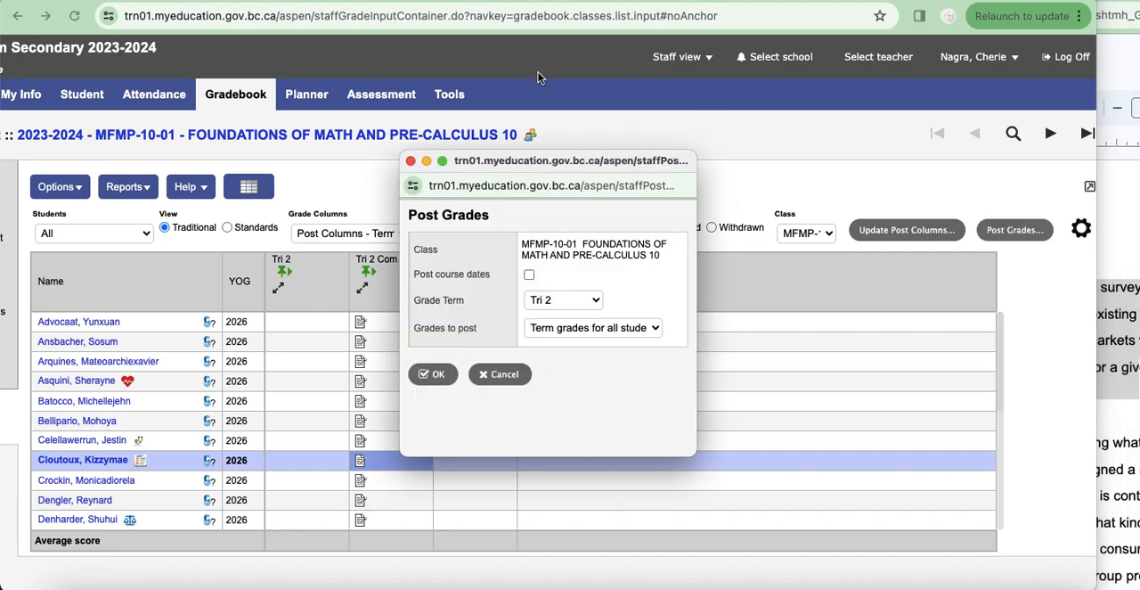
left_click(437, 378)
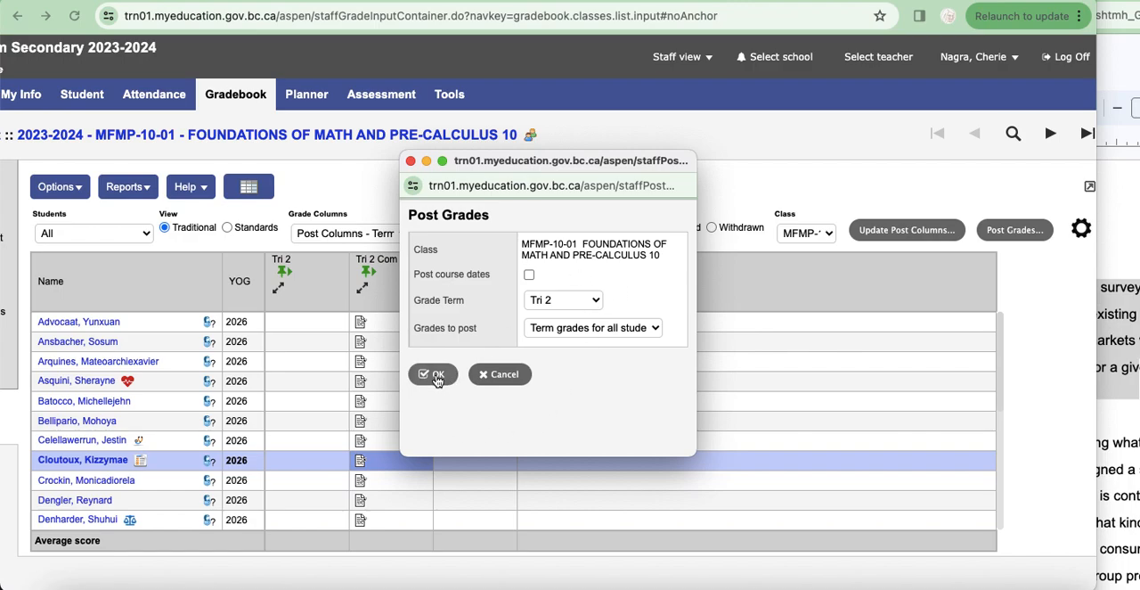
left_click(581, 328)
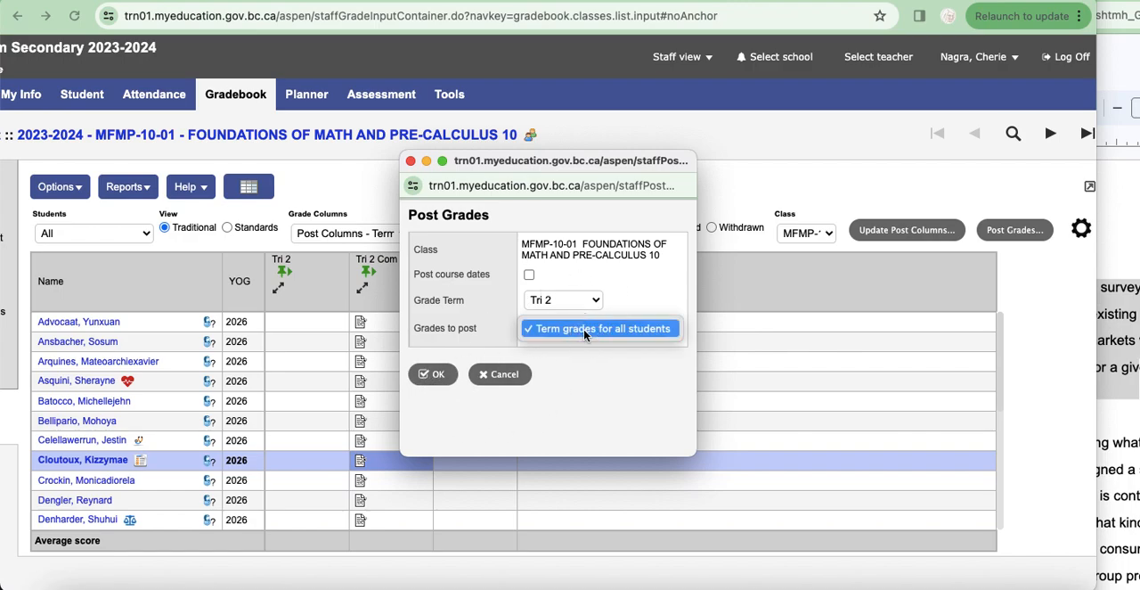
left_click(584, 329)
left_click(436, 380)
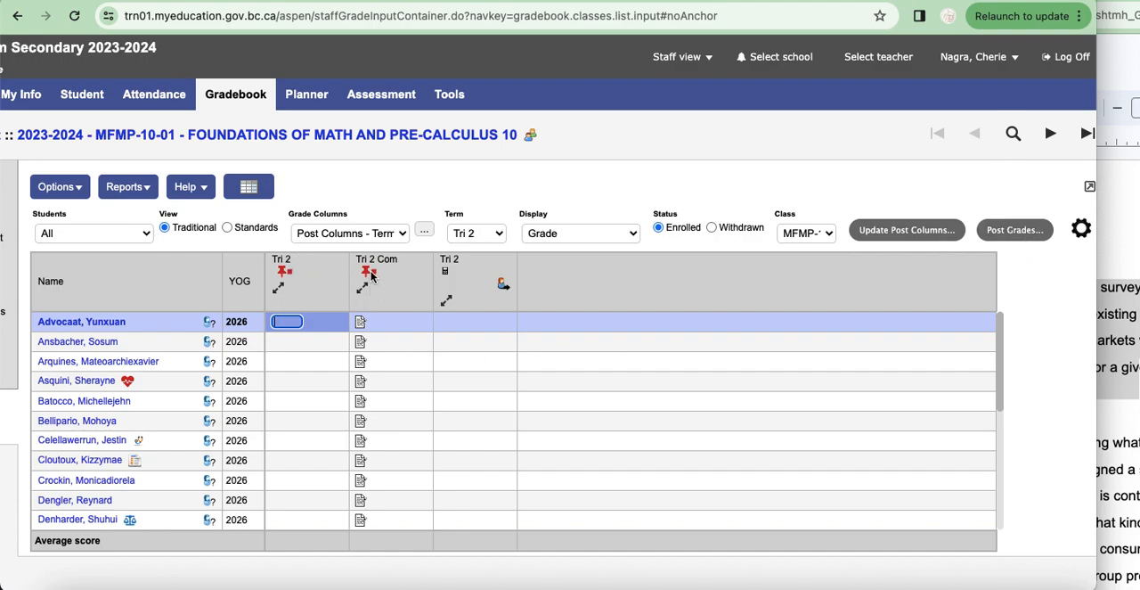
Step: Enter 76 as the first student's Tri 2 grade in the posted grade column
mouse_move(371, 278)
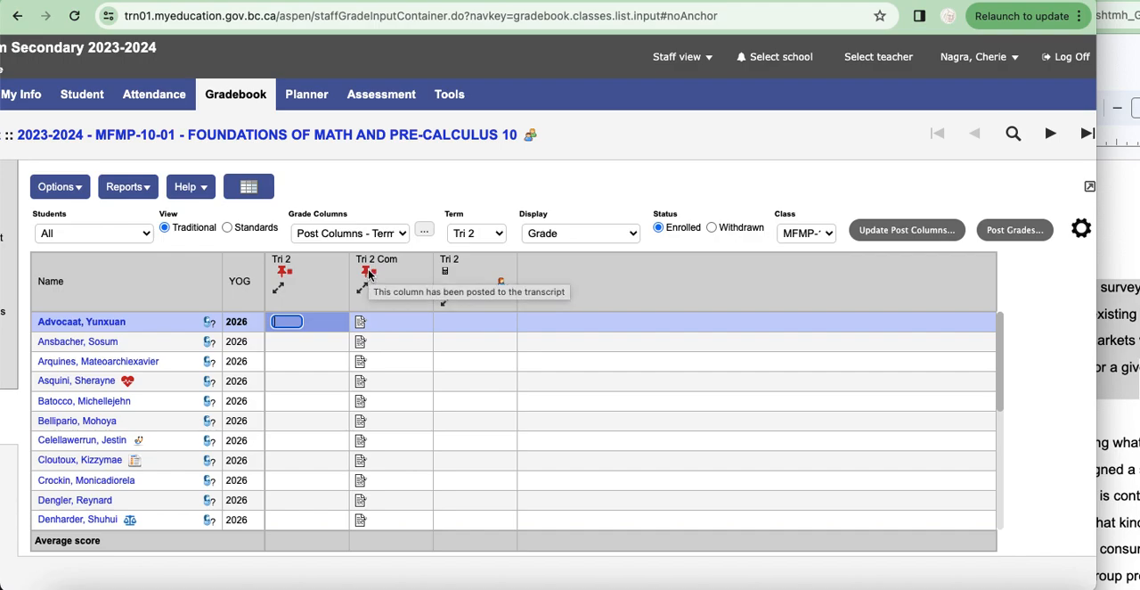
mouse_move(281, 276)
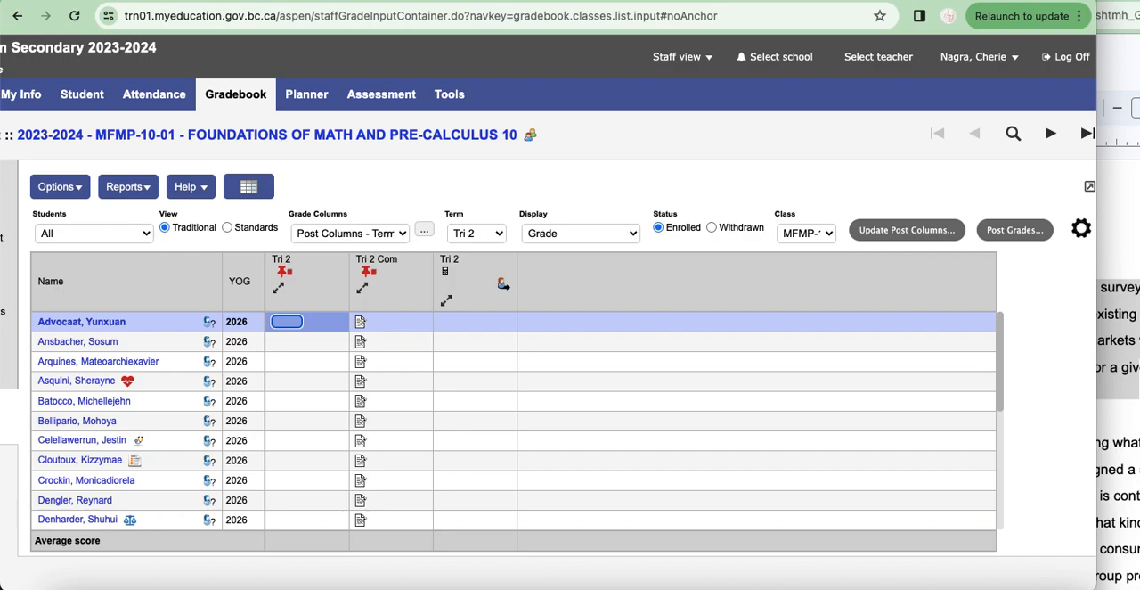
type("76")
key("Return")
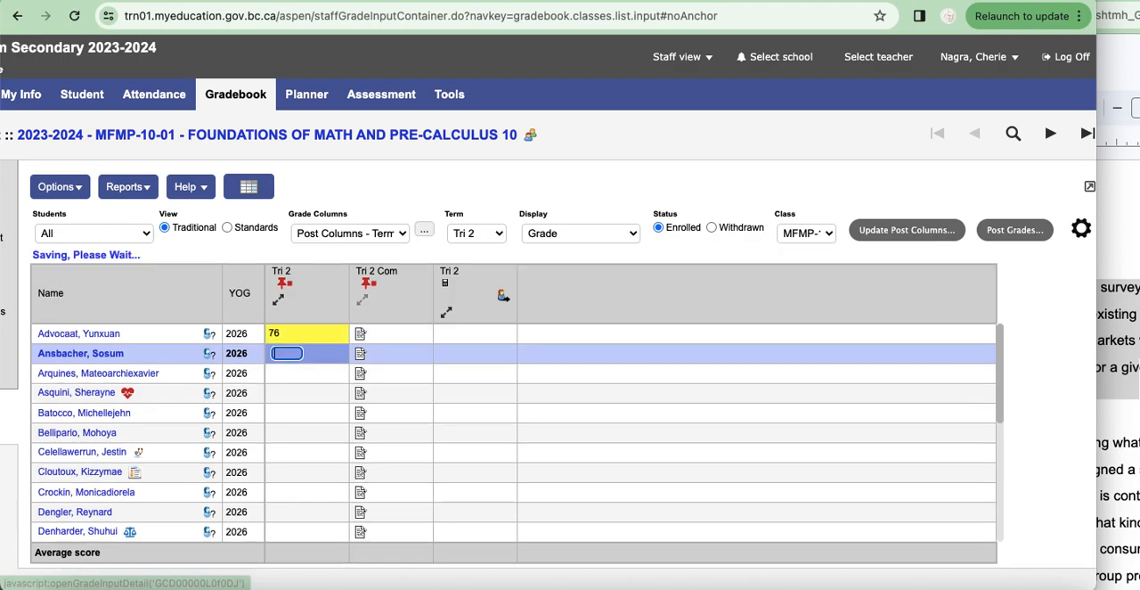